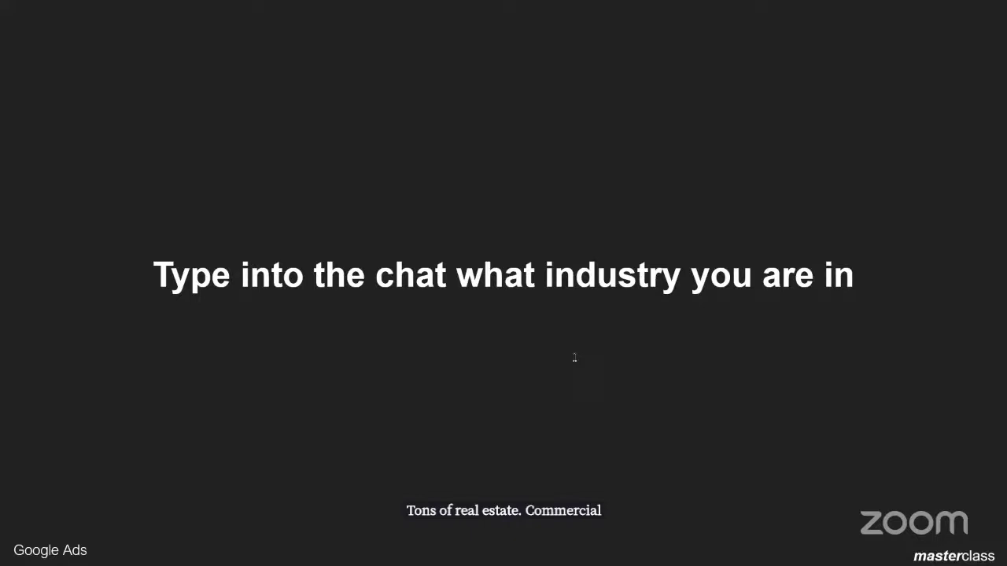
Advance to the "Let's create a campaign" slide, end the slide show and switch to the Google Ads overview in the browser.
left_click(904, 257)
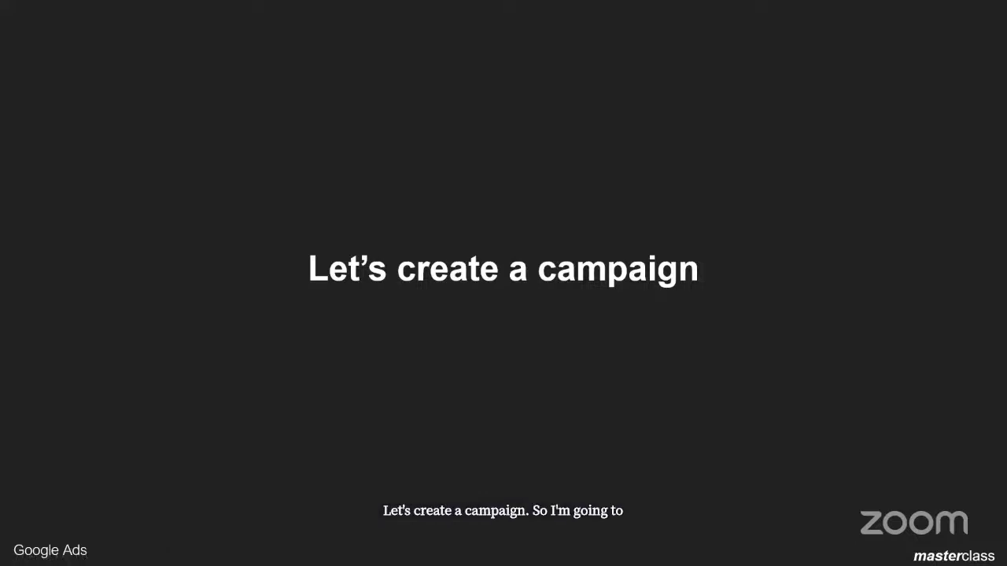
key("Escape")
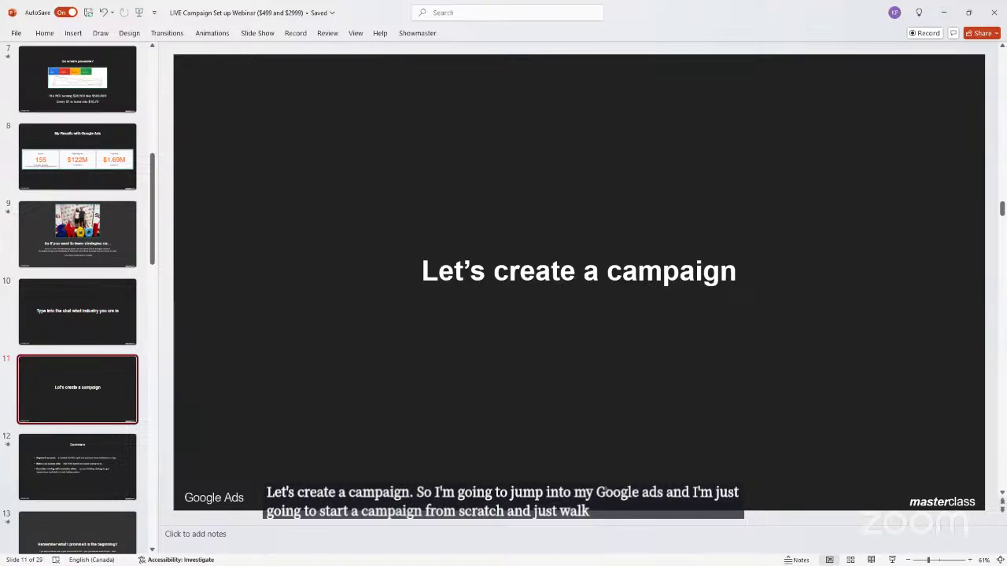
key("super+d")
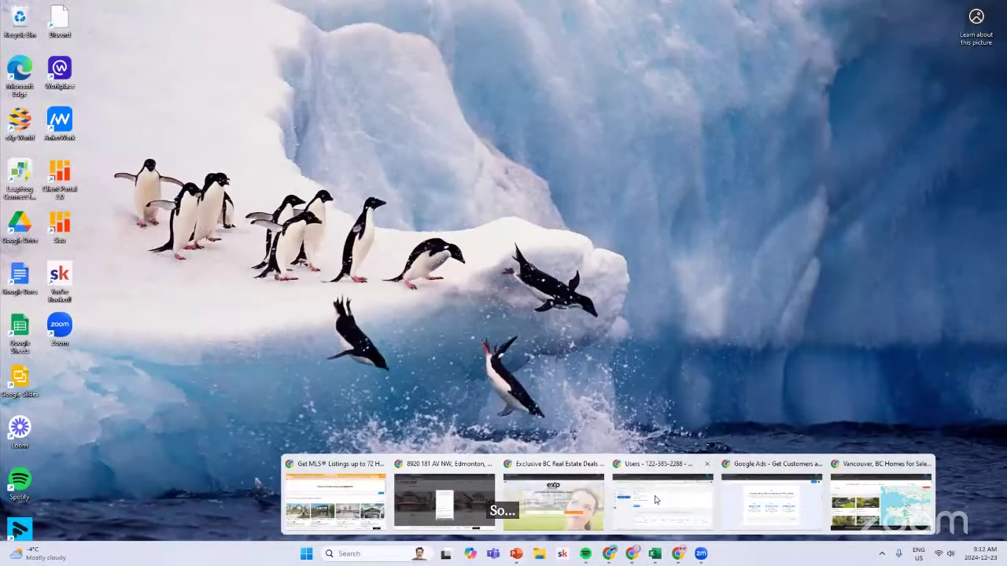
left_click(341, 507)
key("ctrl+1")
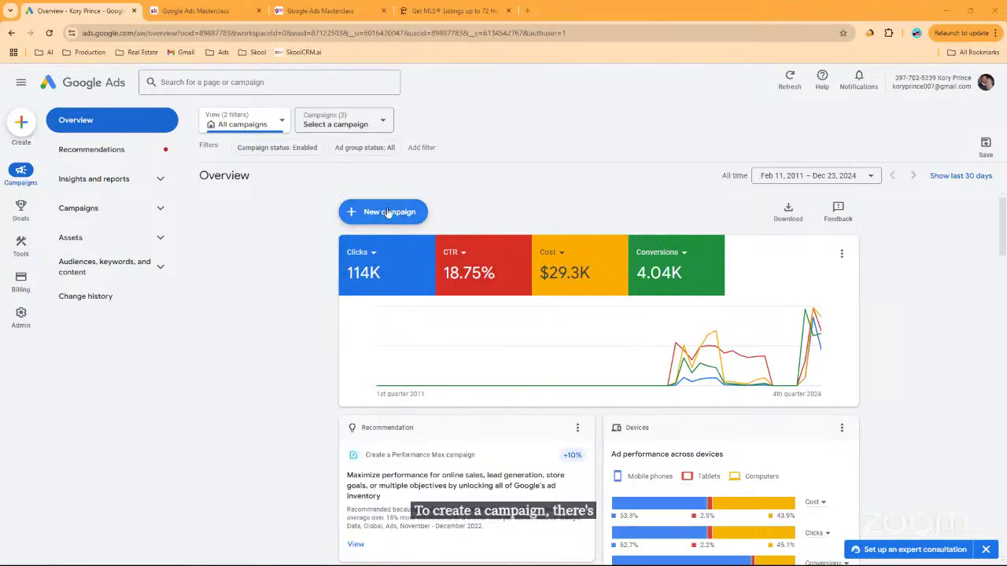
Start a new campaign and choose Leads as its objective.
left_click(26, 127)
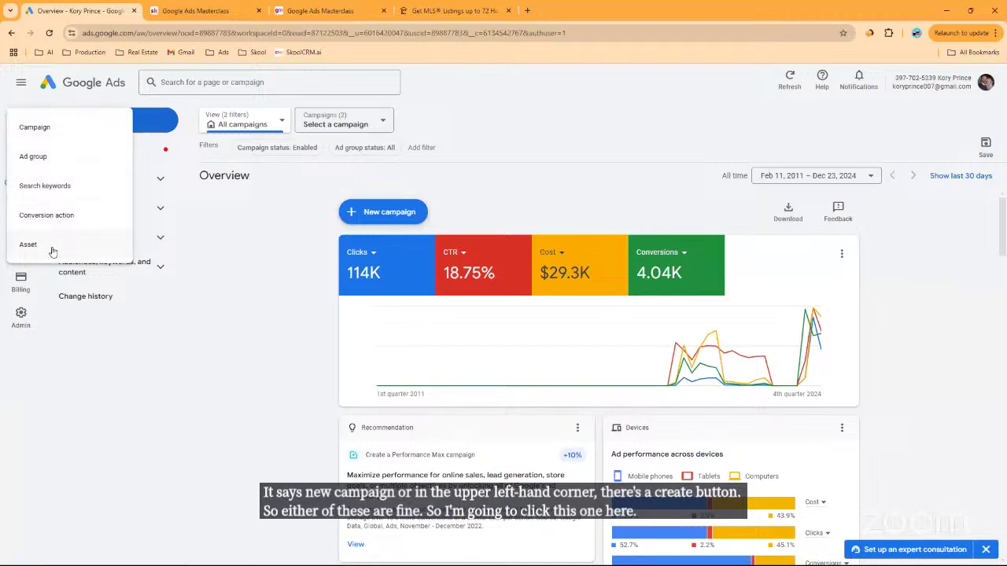
left_click(43, 131)
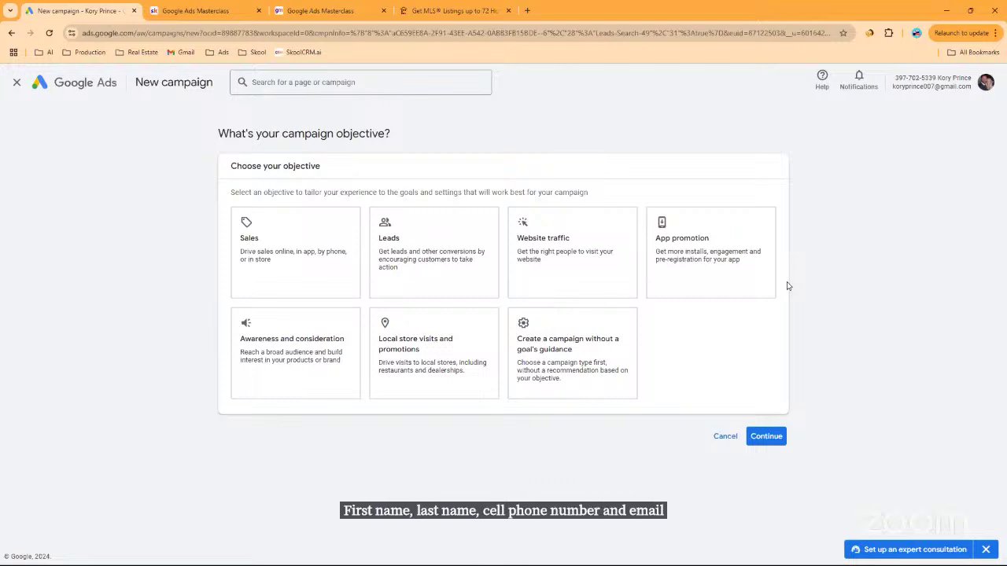
left_click(438, 254)
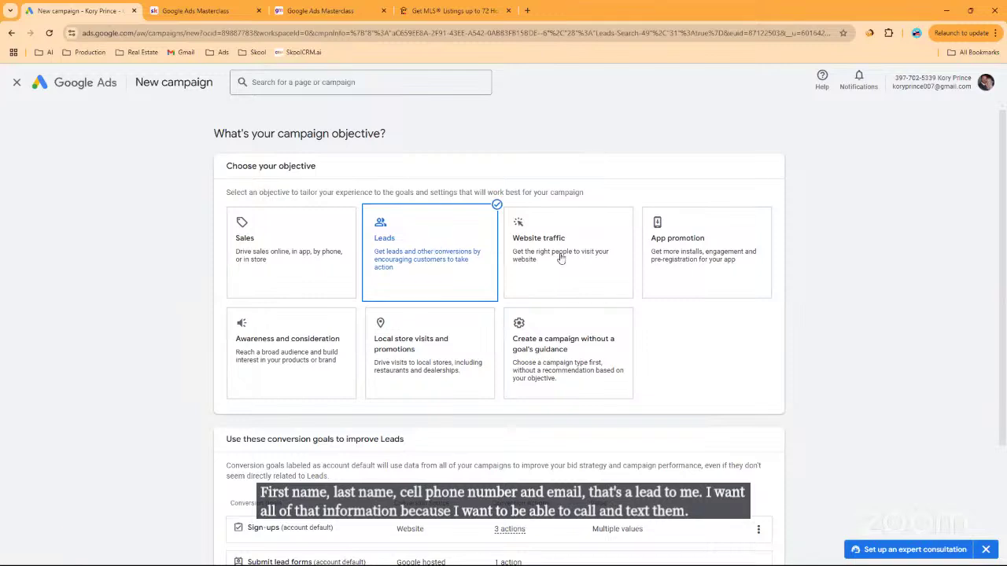
Remove the "Submit lead forms" conversion goal from the campaign.
scroll(999, 346, "down", 2)
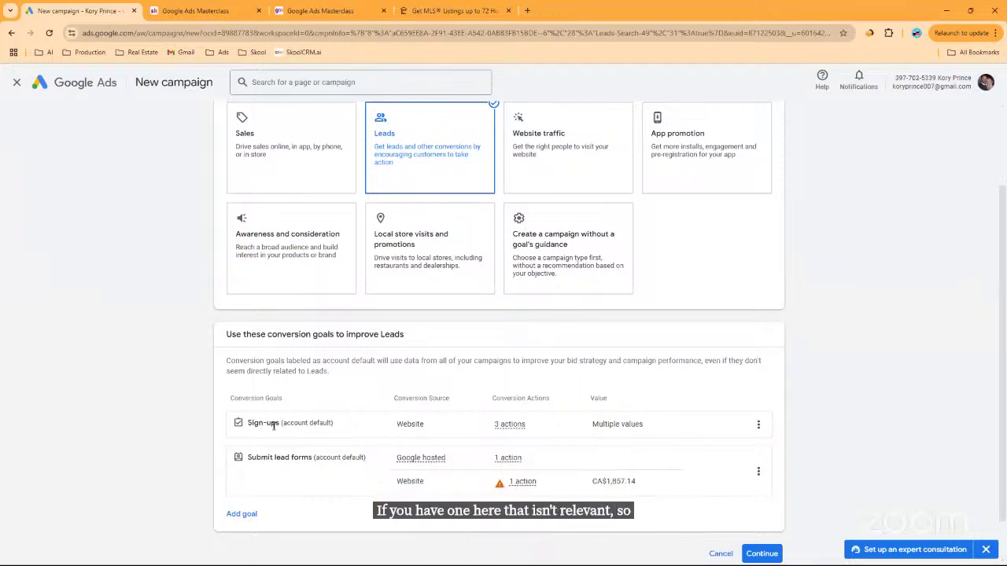
left_click(760, 470)
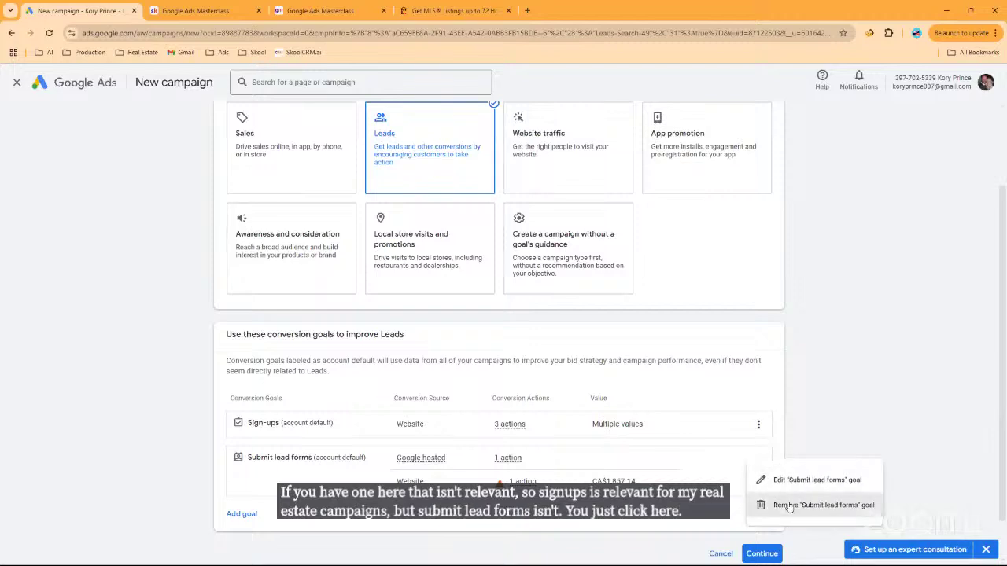
left_click(788, 506)
left_click(614, 348)
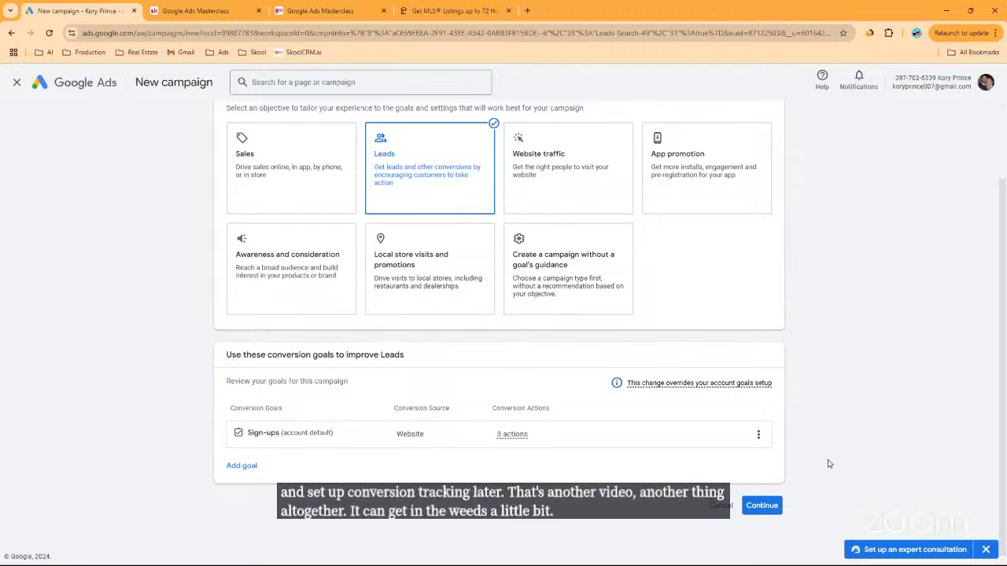
Accept the conversion goals and choose Search as the campaign type.
left_click(761, 506)
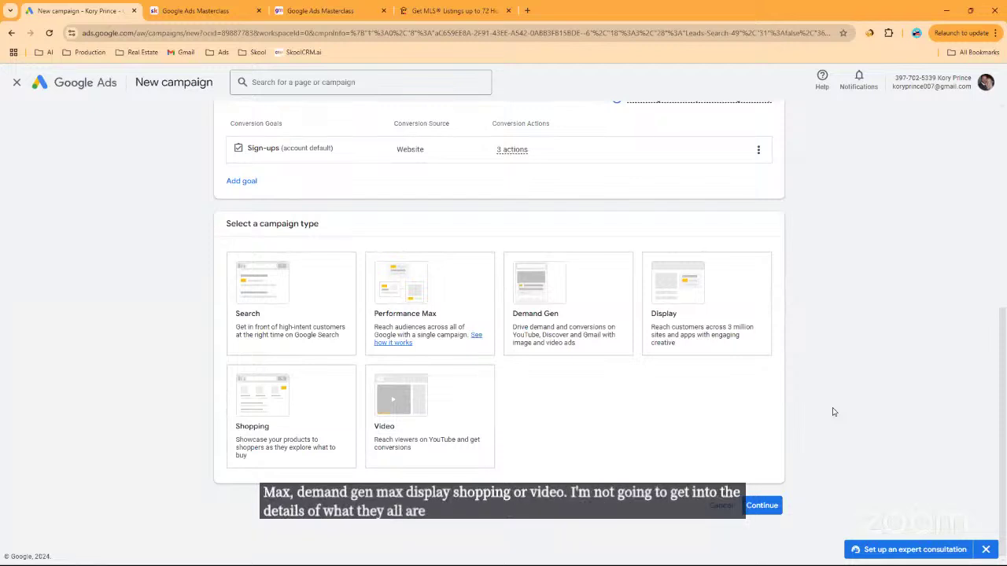
left_click(270, 315)
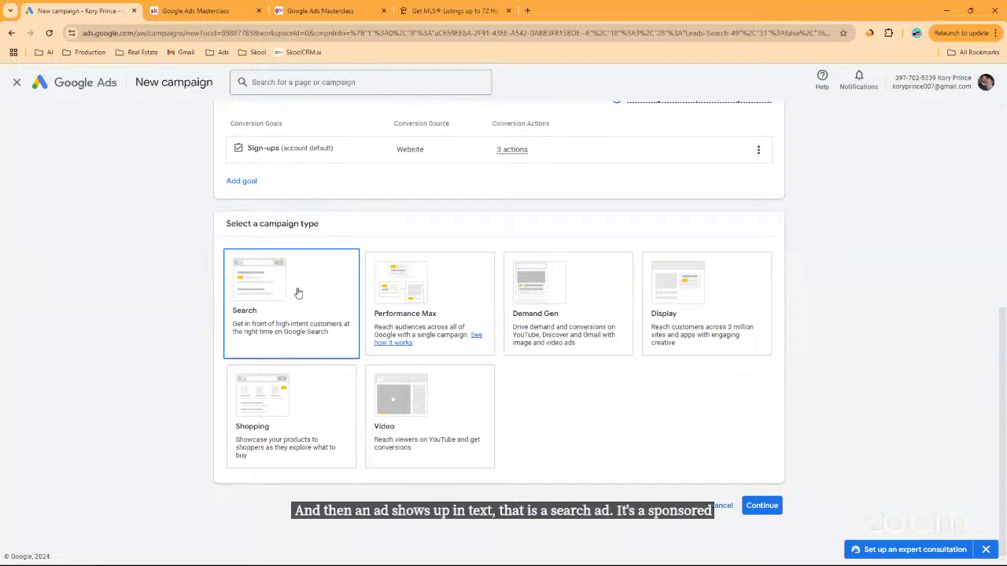
left_click(297, 292)
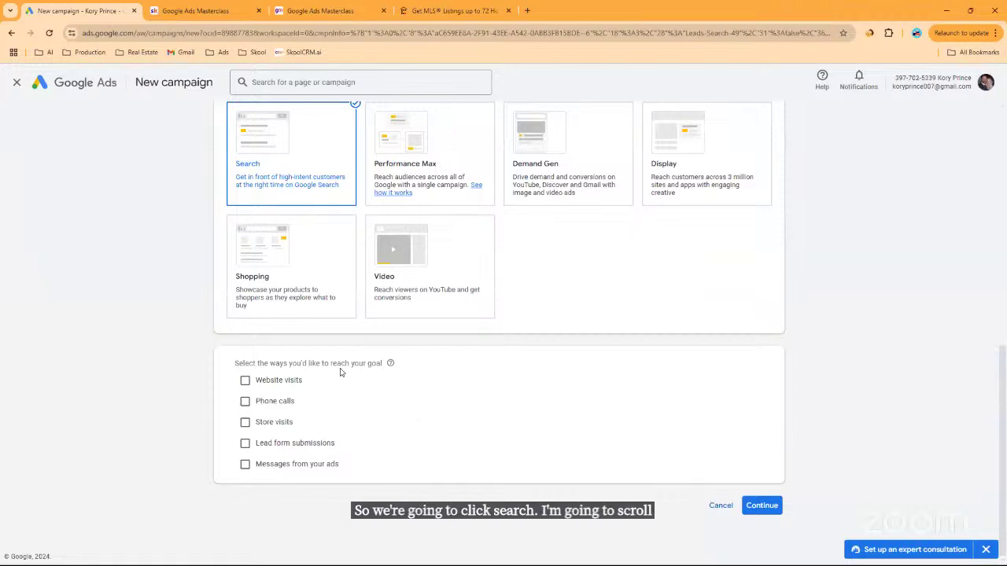
left_click(245, 380)
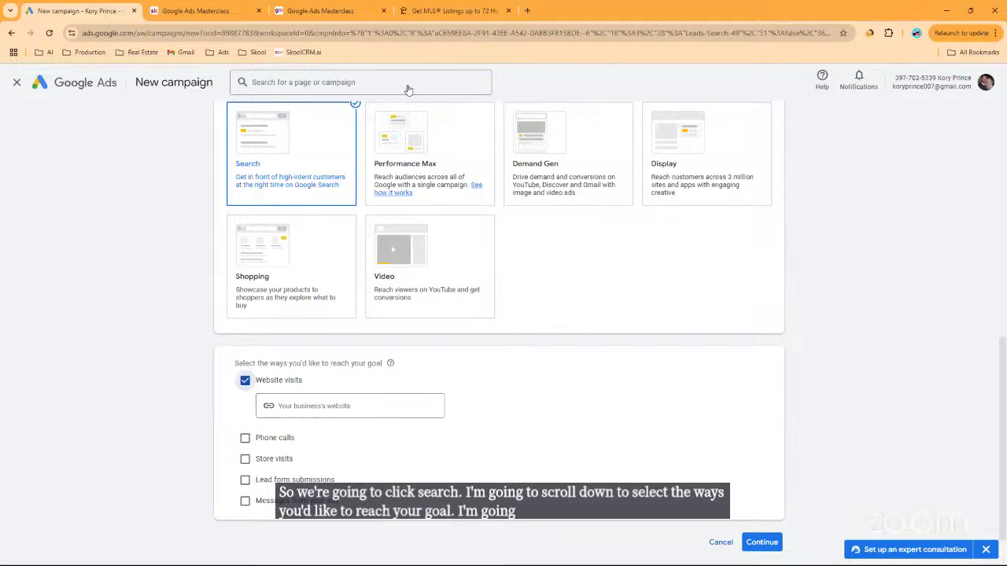
left_click(455, 11)
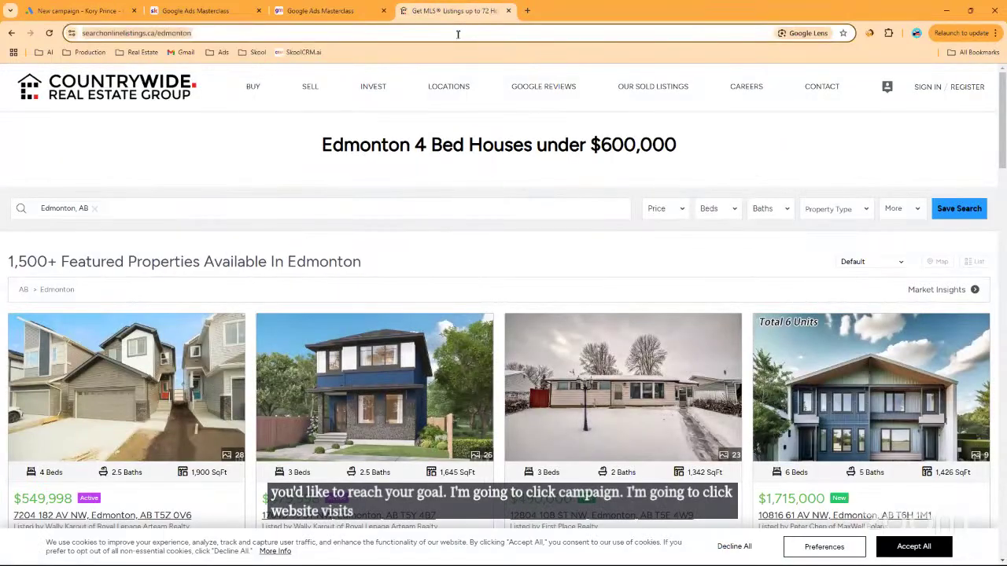
left_click(191, 11)
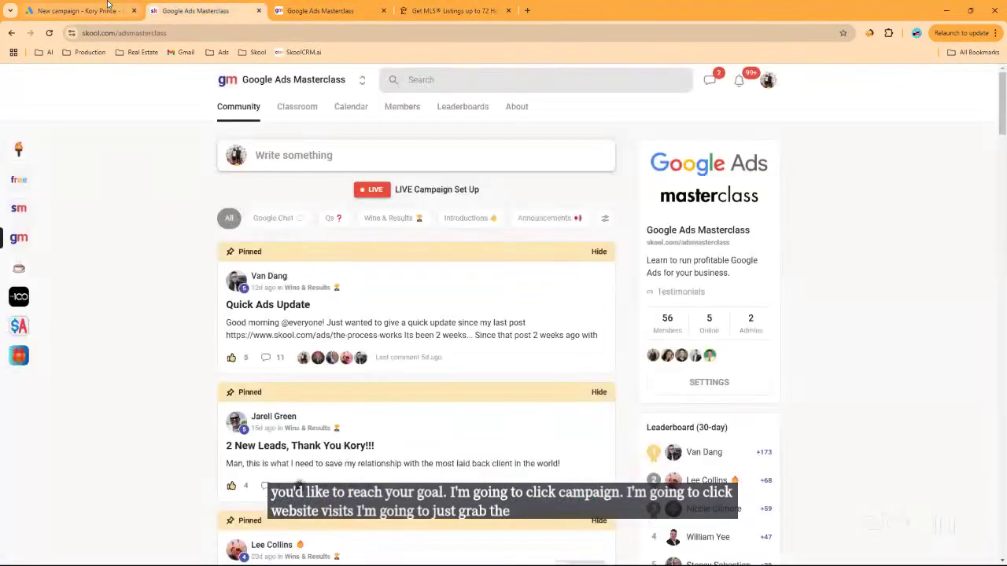
left_click(79, 10)
left_click(351, 407)
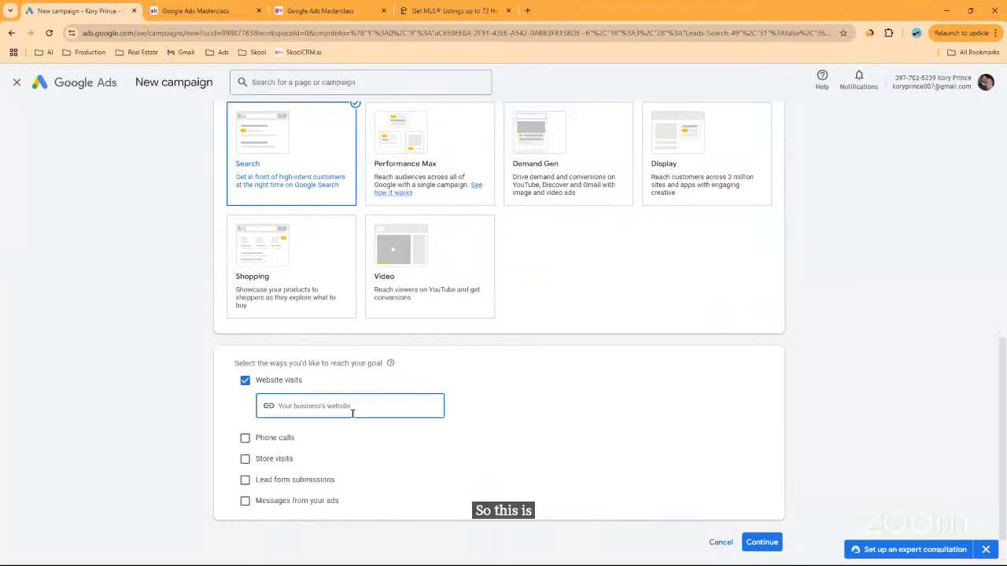
type("https://www.searchonlinelistings.ca/edmonton")
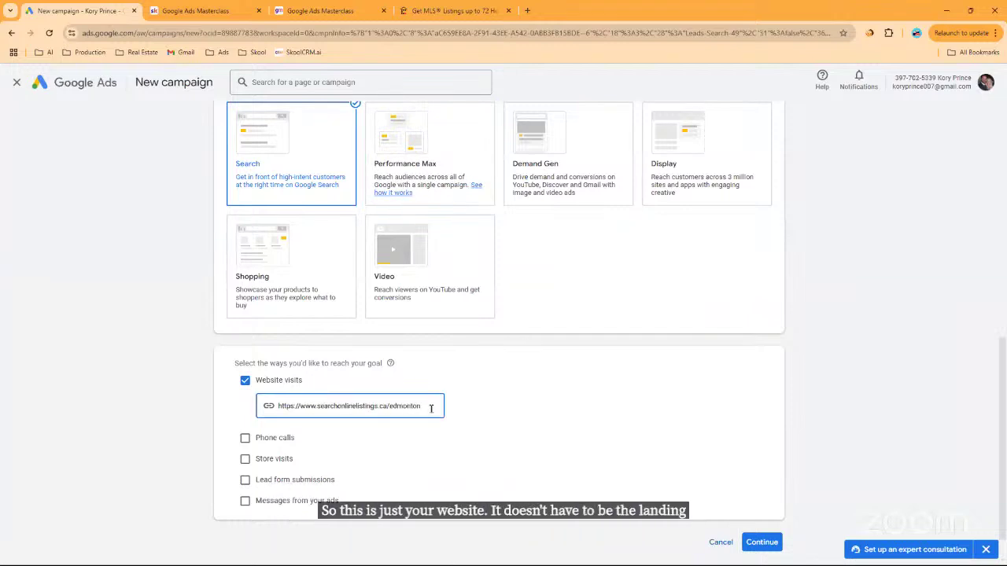
scroll(376, 366, "down", 1)
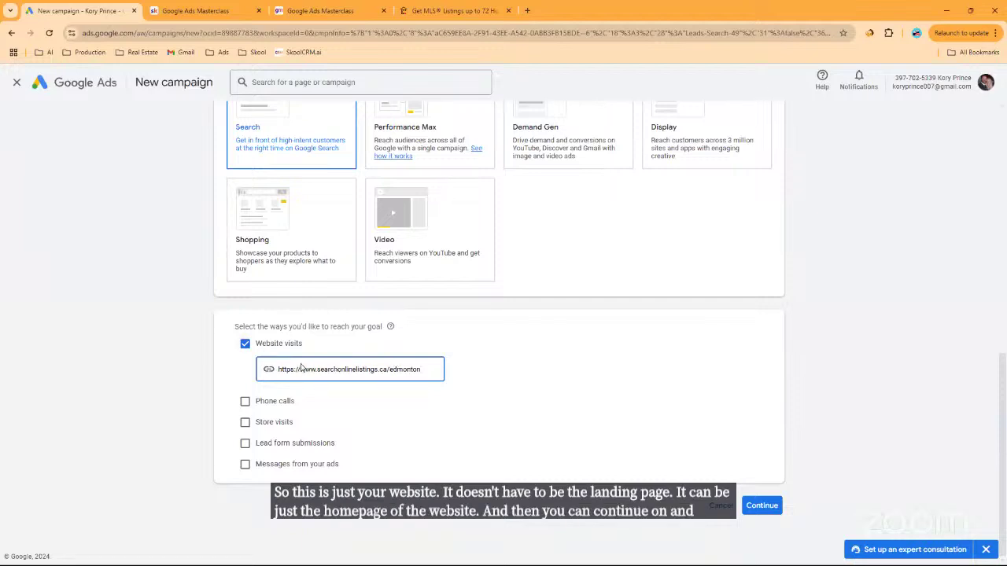
left_click(761, 506)
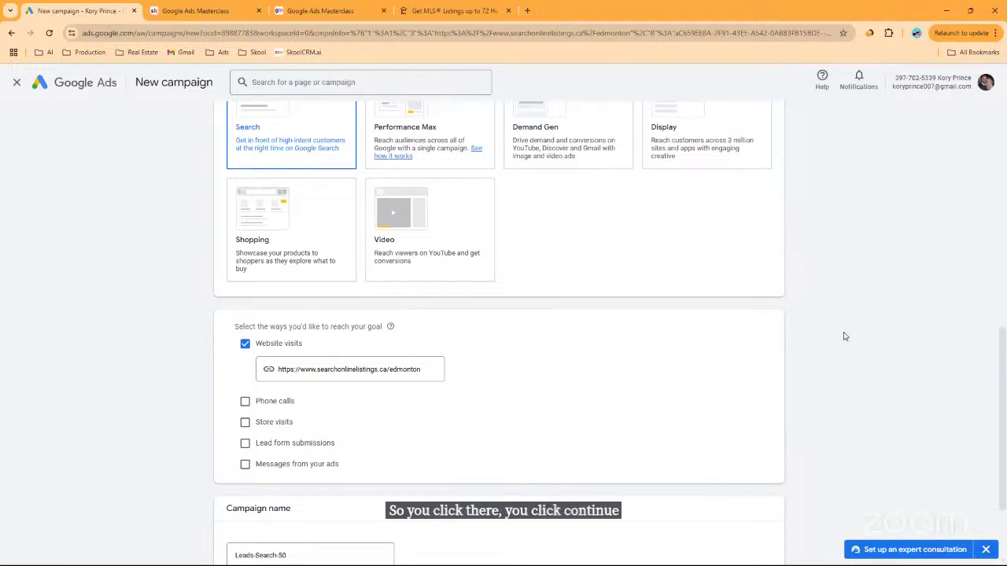
Accept Leads-Search-50 as the campaign name and start a new campaign instead of finishing a saved draft.
scroll(842, 337, "down", 2)
left_click(367, 440)
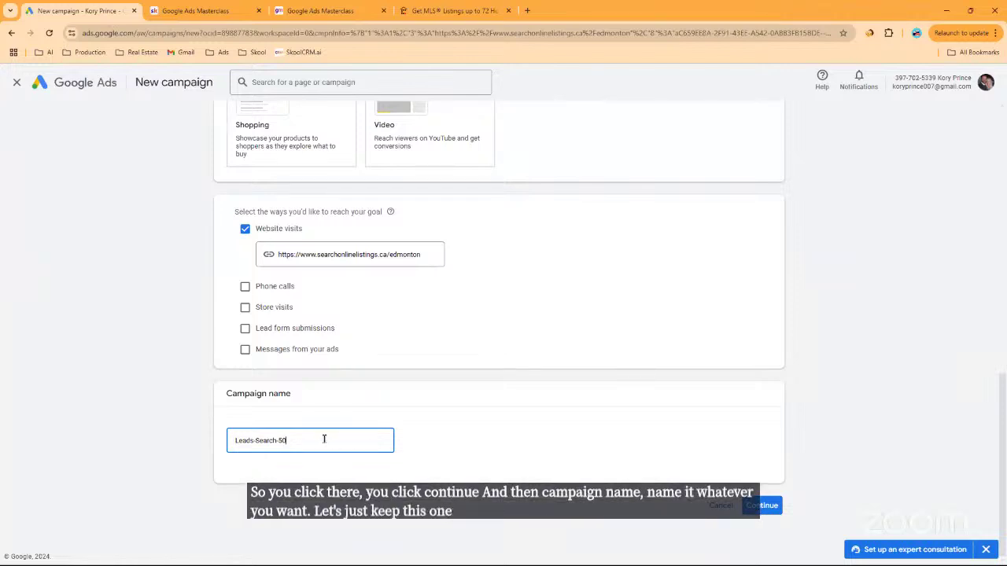
left_click(765, 508)
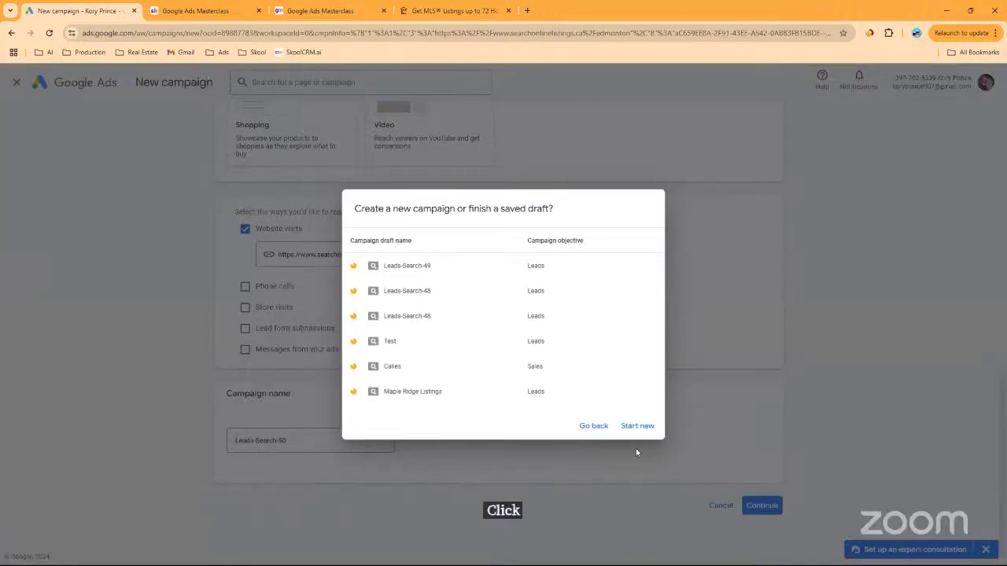
left_click(641, 428)
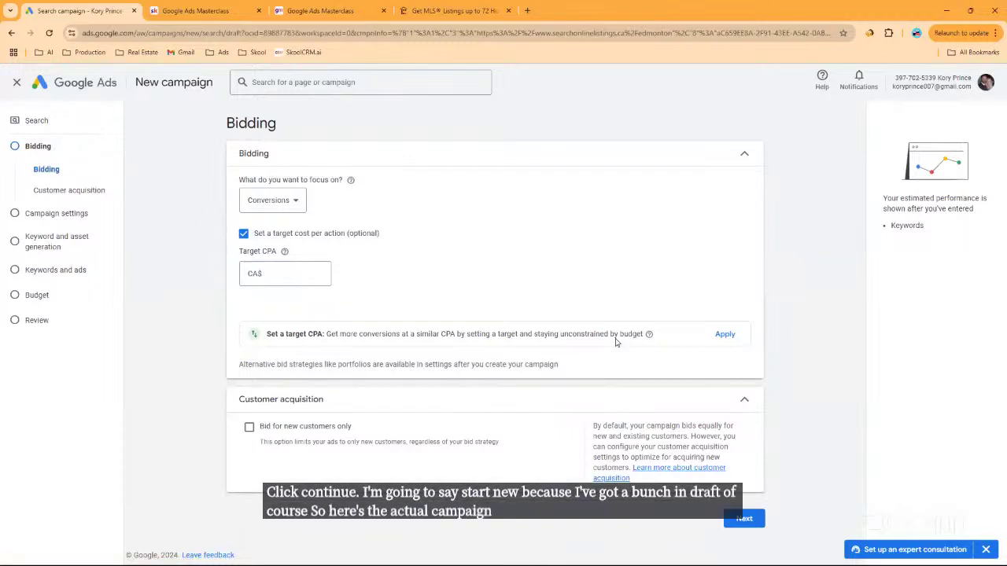
Set the bidding focus to Clicks instead of Conversions.
mouse_move(350, 181)
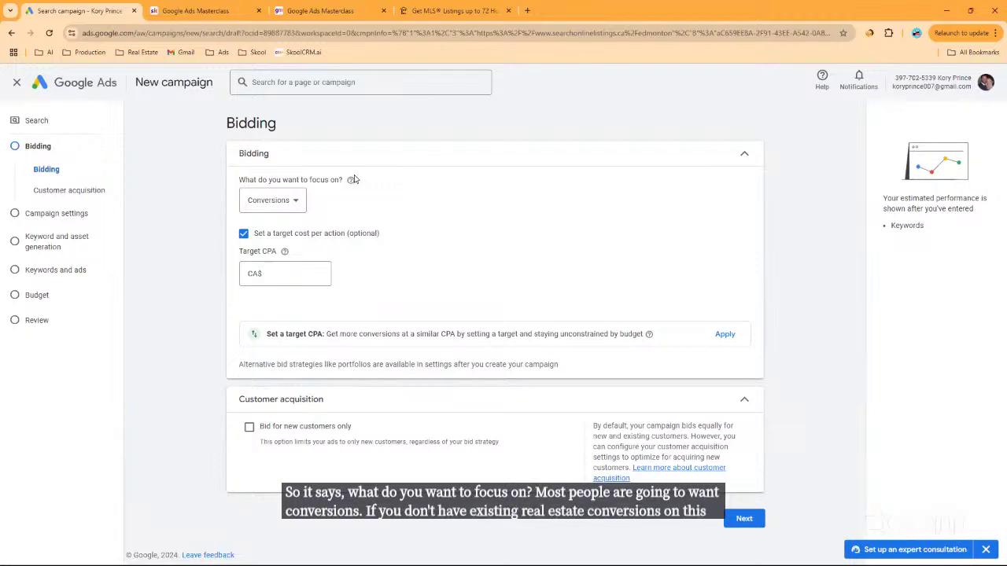
left_click(285, 199)
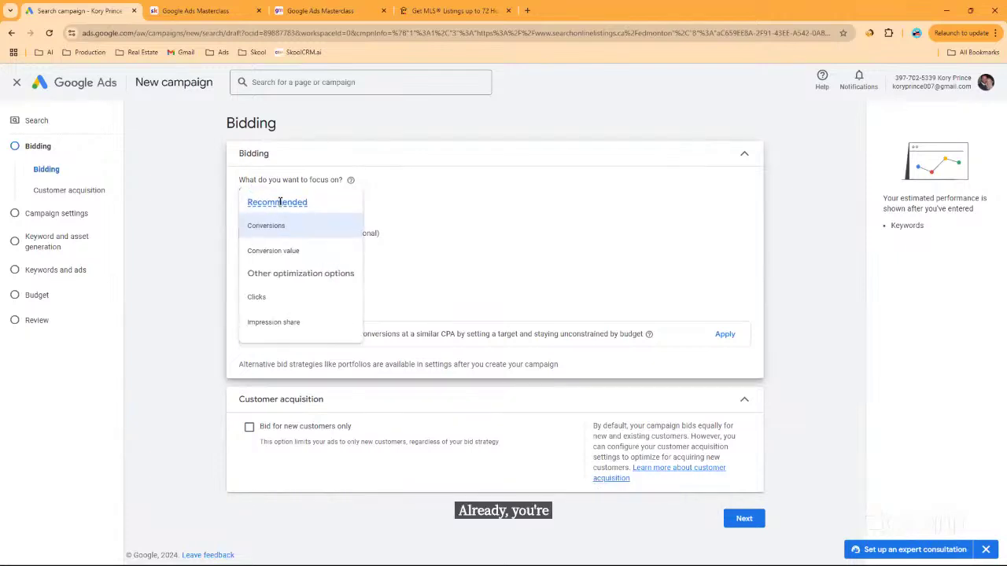
left_click(278, 300)
left_click(275, 201)
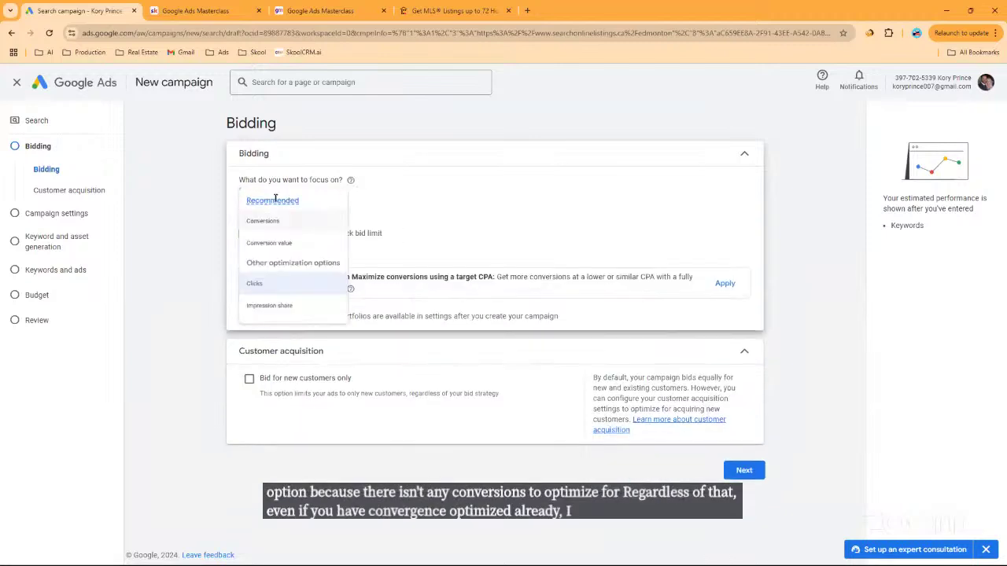
left_click(285, 303)
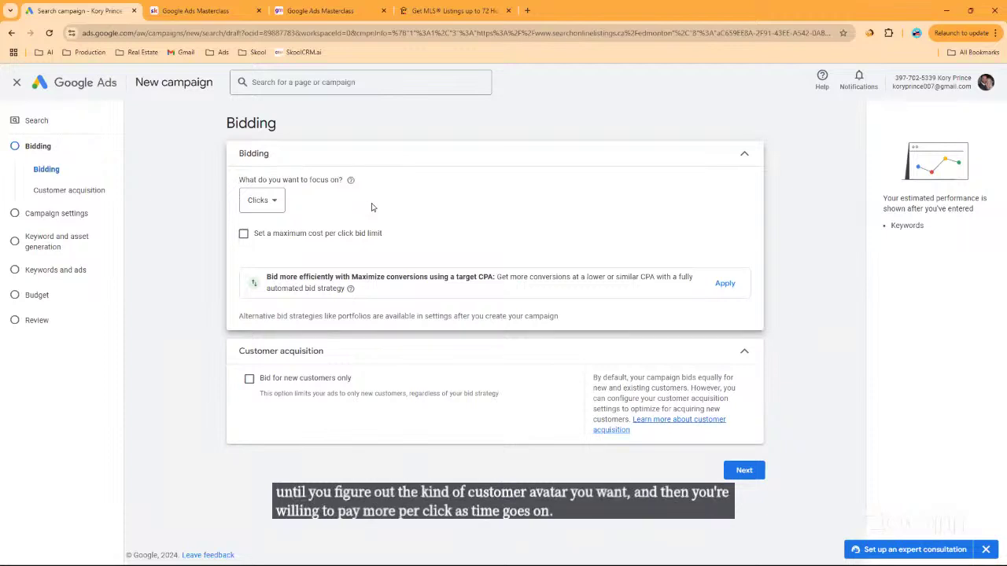
left_click(270, 236)
left_click(296, 274)
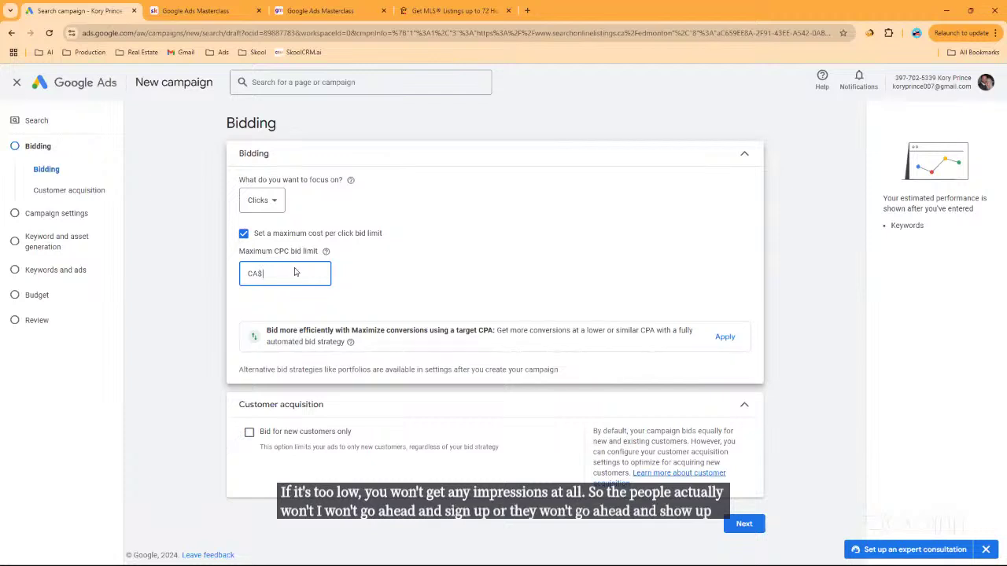
left_click(244, 234)
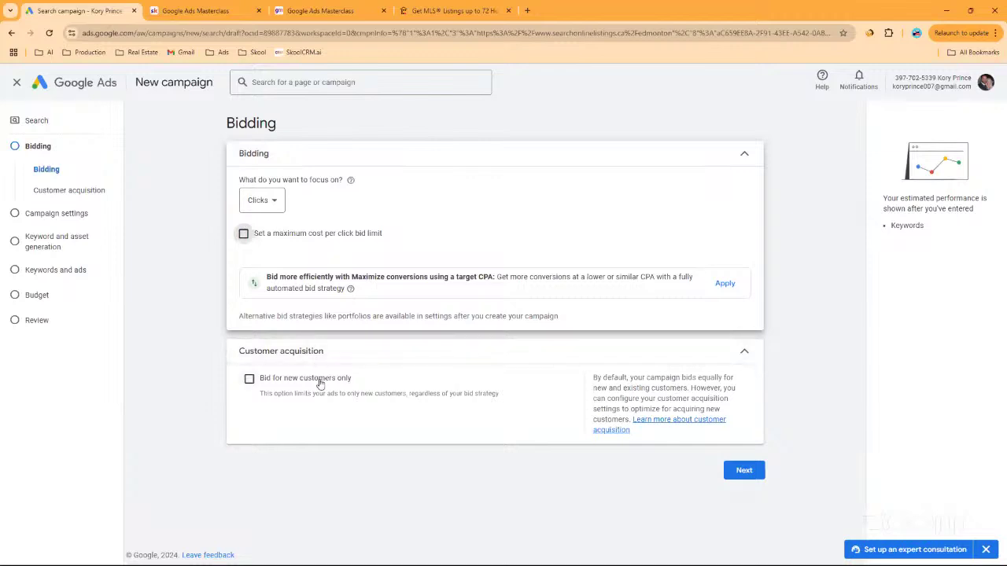
Proceed to the campaign settings and turn off both the Google Display Network and the Google Search Partners Network.
left_click(742, 471)
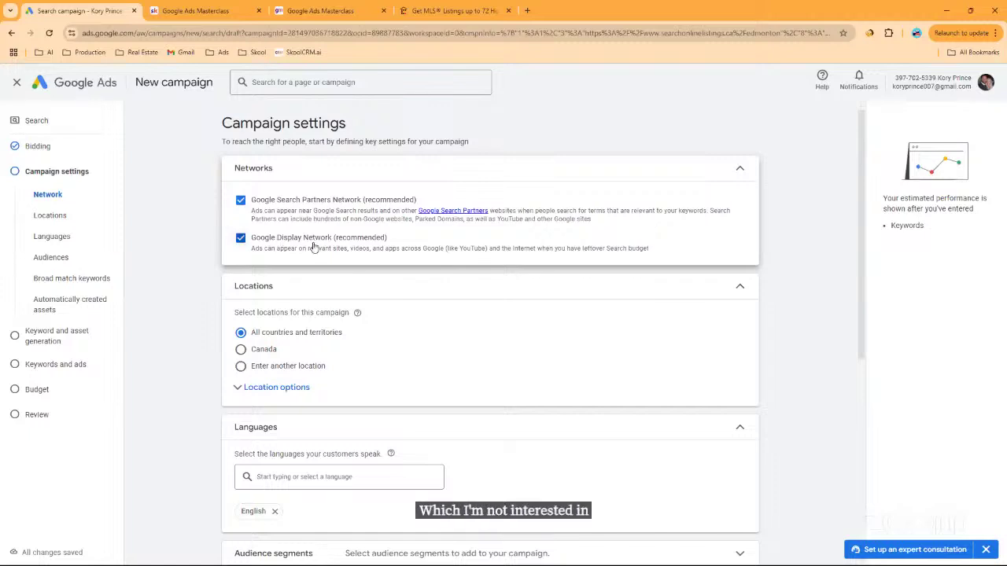
left_click(241, 239)
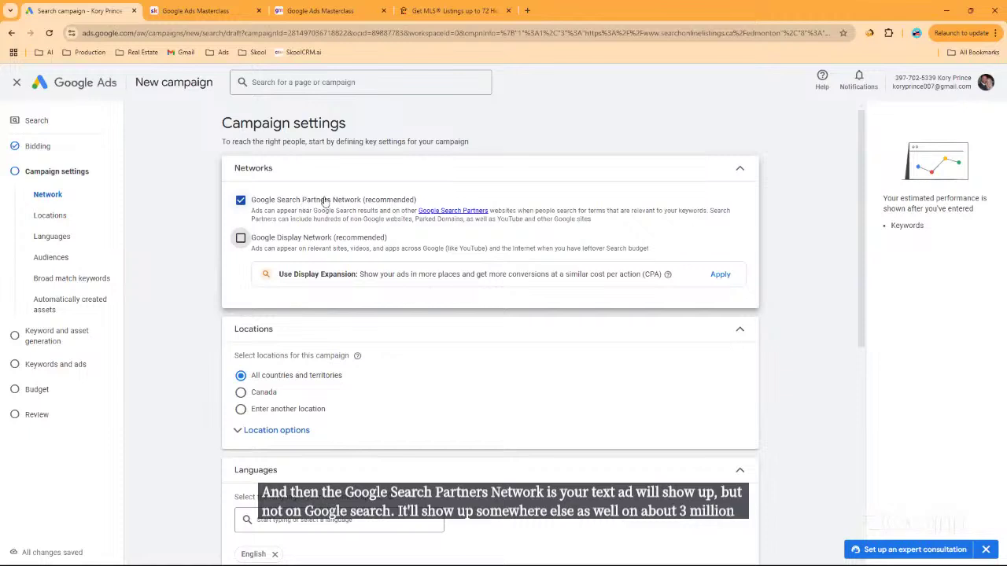
left_click(241, 201)
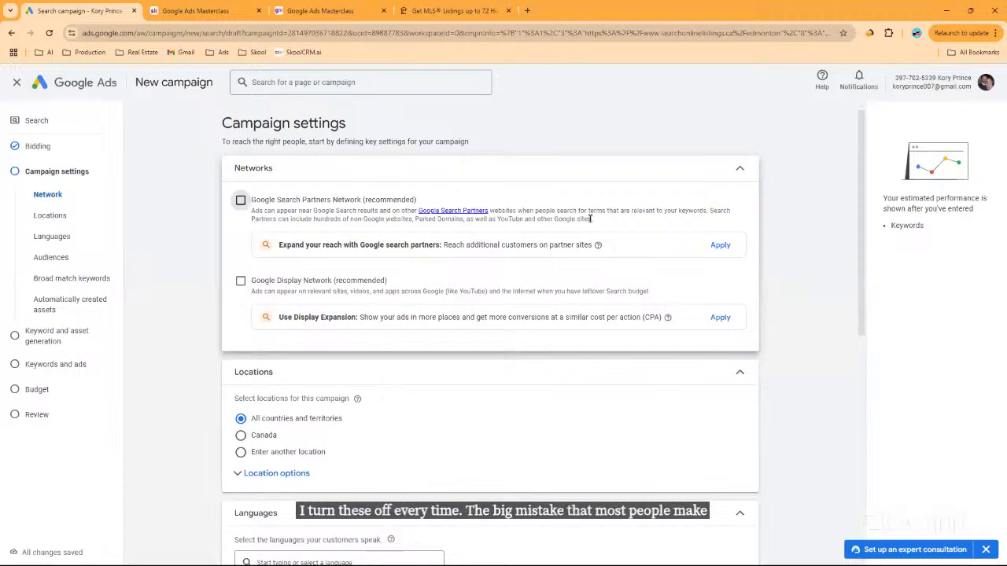
Target another location instead of all countries and include the city of Los Angeles, California, United States.
scroll(601, 253, "down", 1)
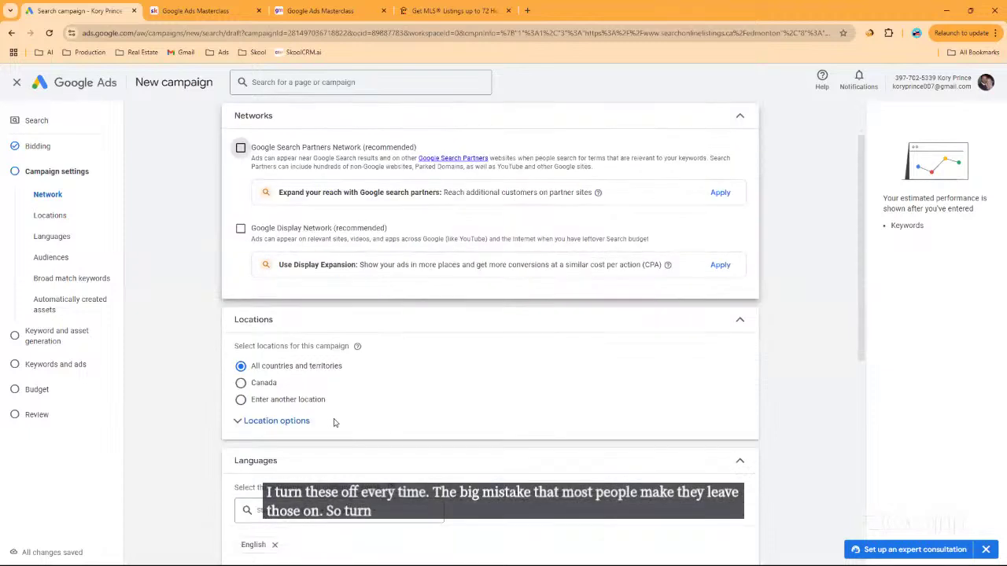
left_click(277, 401)
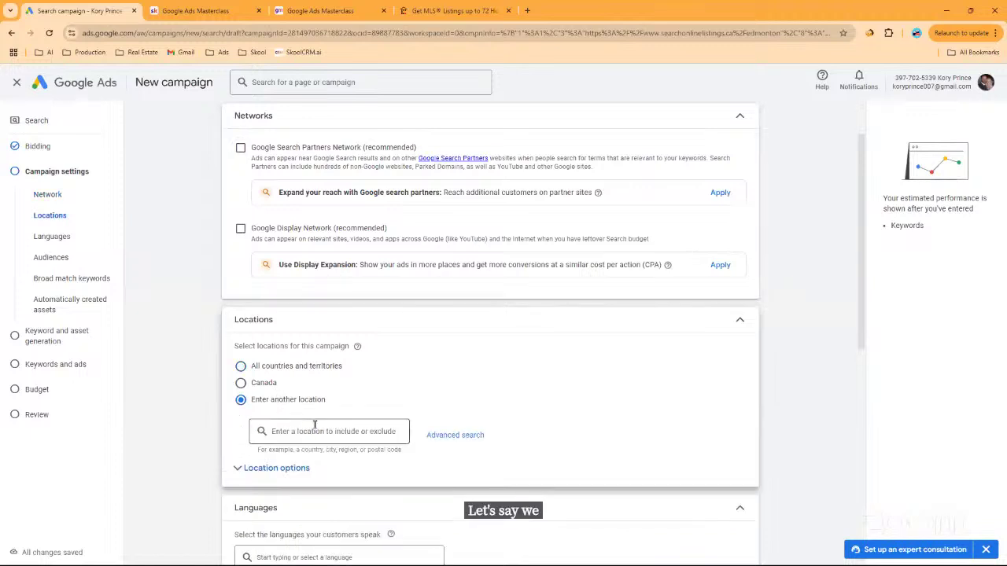
type("los")
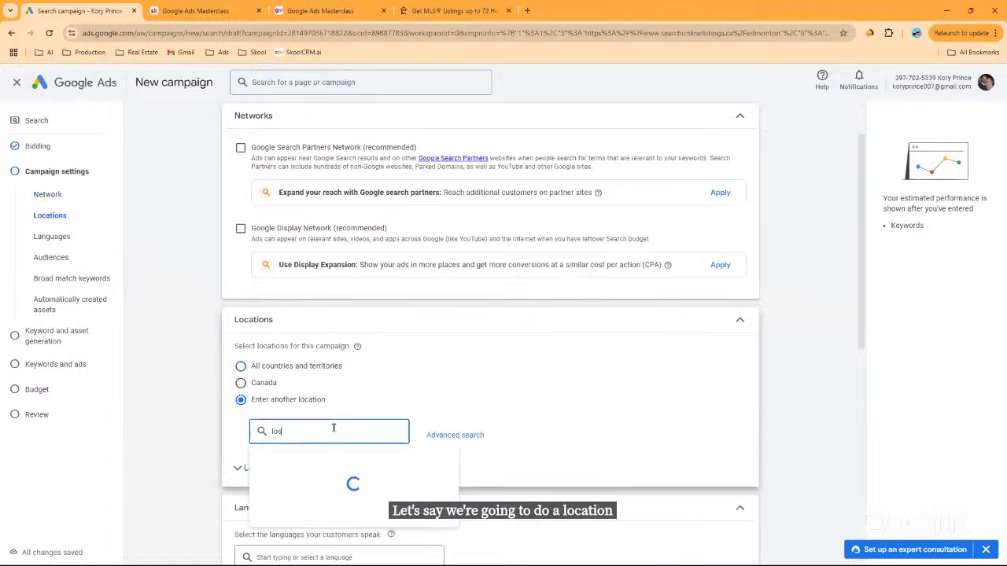
type(" ang")
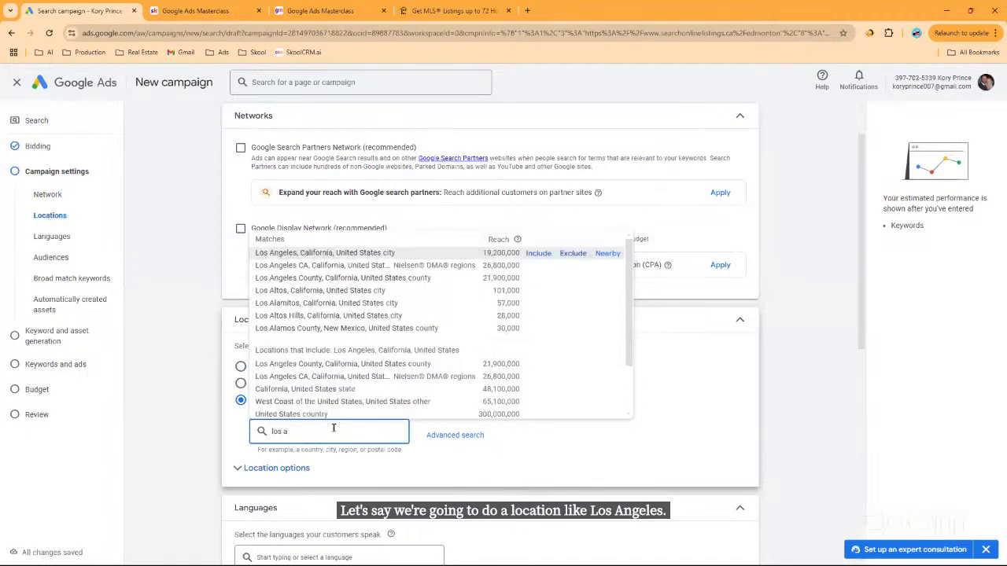
left_click(539, 254)
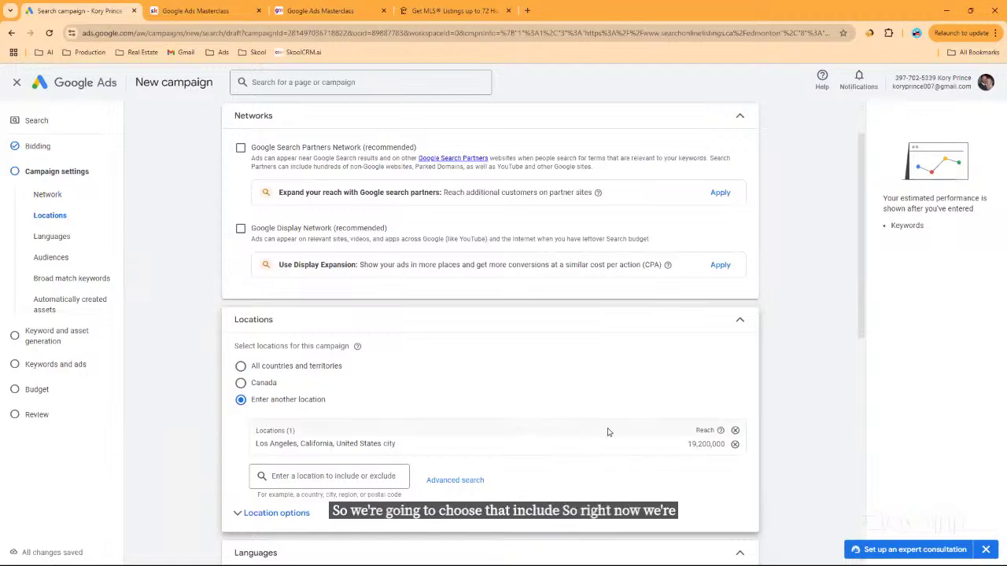
Keep English as the language and automatically created assets off, and continue to keyword and asset generation.
scroll(630, 437, "down", 1)
scroll(630, 438, "down", 3)
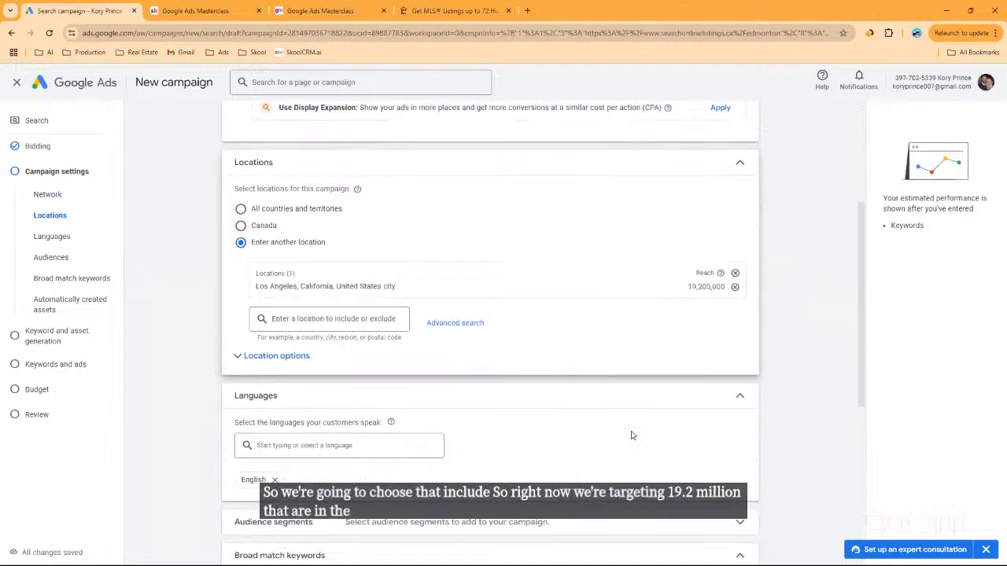
scroll(292, 429, "down", 2)
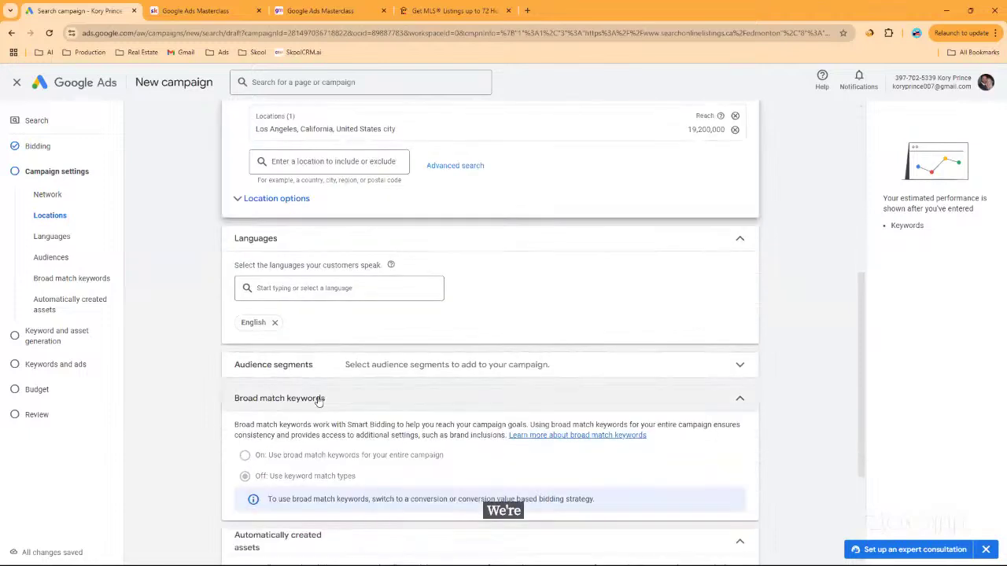
scroll(389, 376, "down", 1)
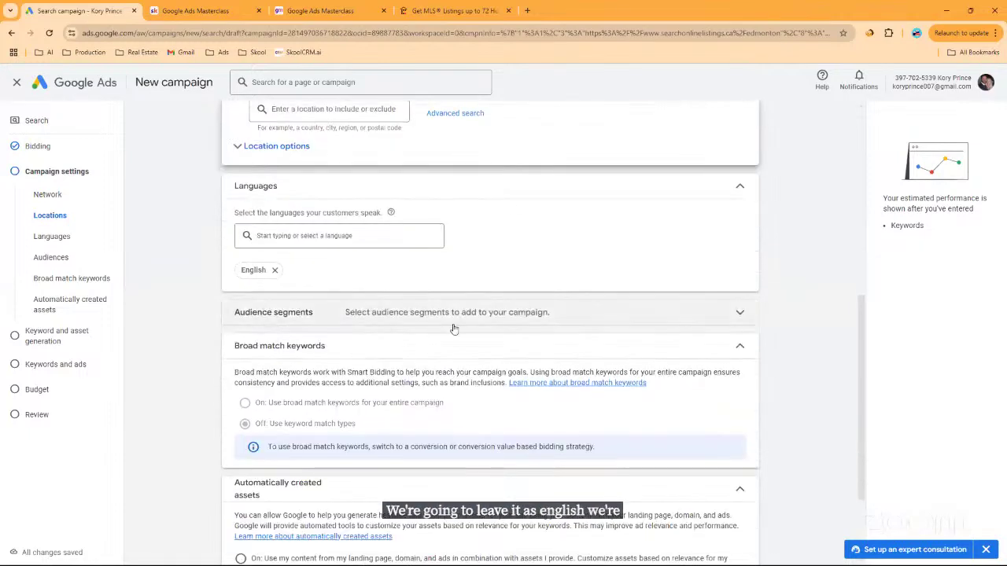
scroll(356, 373, "down", 1)
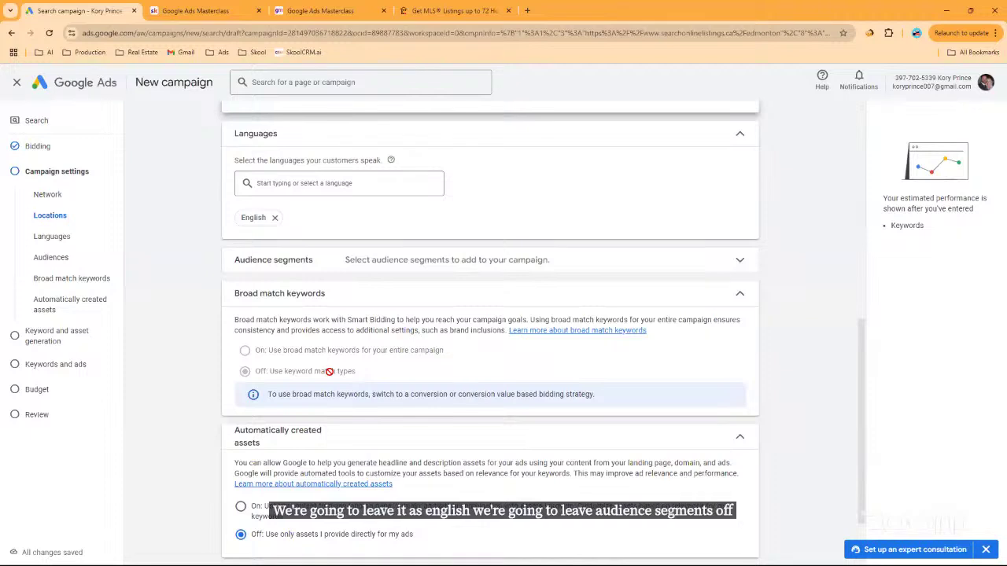
scroll(328, 373, "down", 1)
scroll(271, 358, "down", 1)
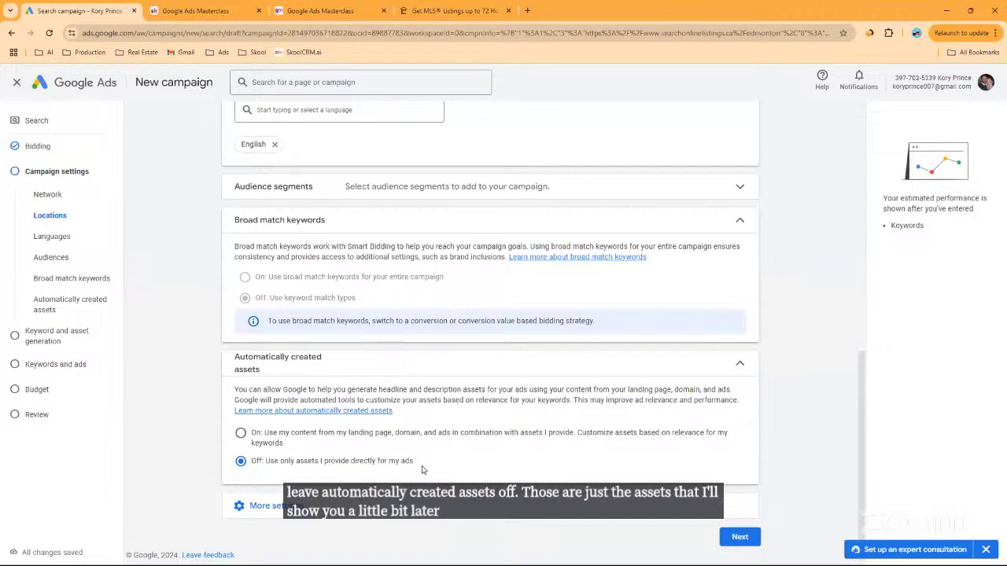
left_click(739, 538)
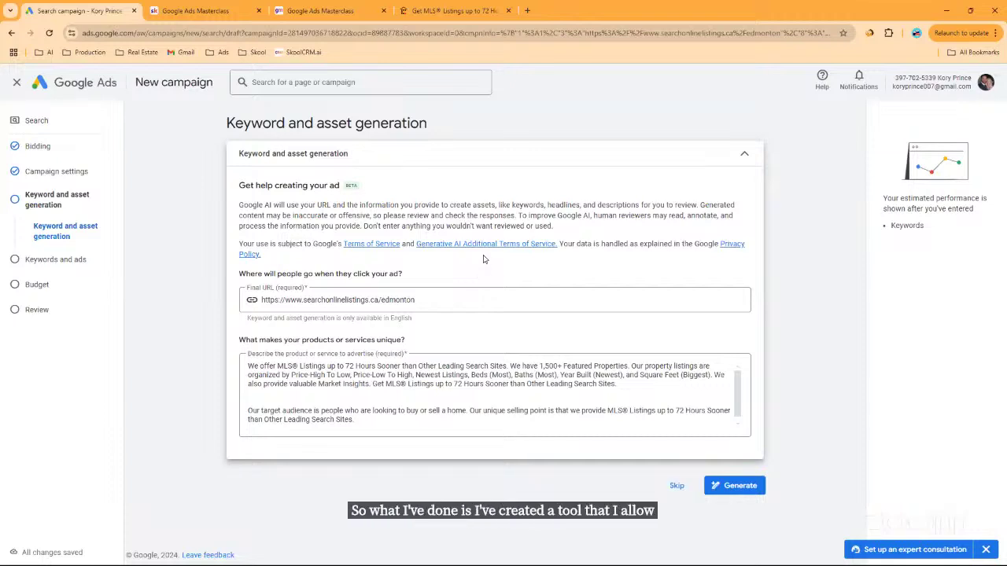
Switch to the Google Ads Builder, generate ads from the filled-in Realty Group business details and go through the headlines.
left_click(291, 7)
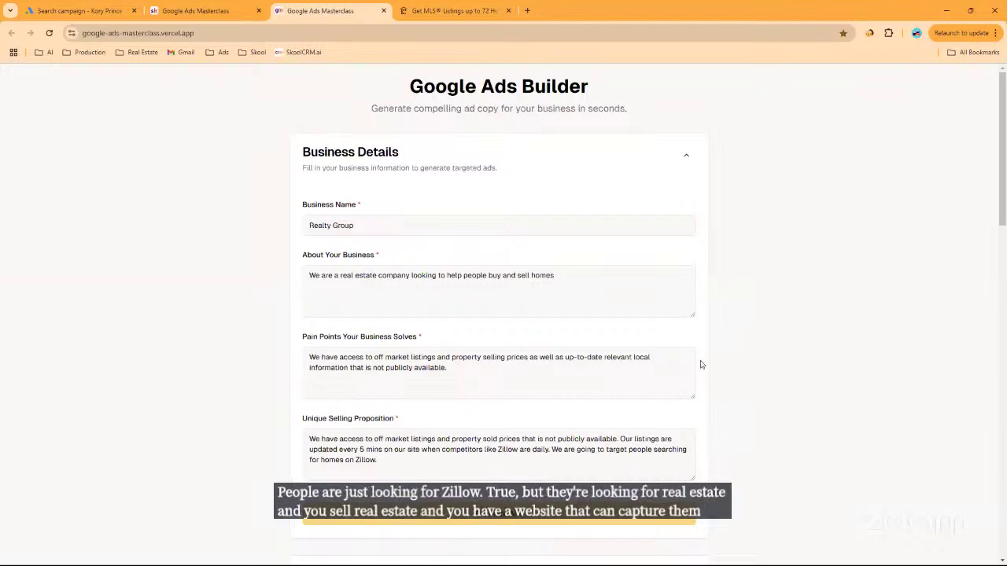
scroll(706, 357, "down", 1)
scroll(705, 358, "down", 2)
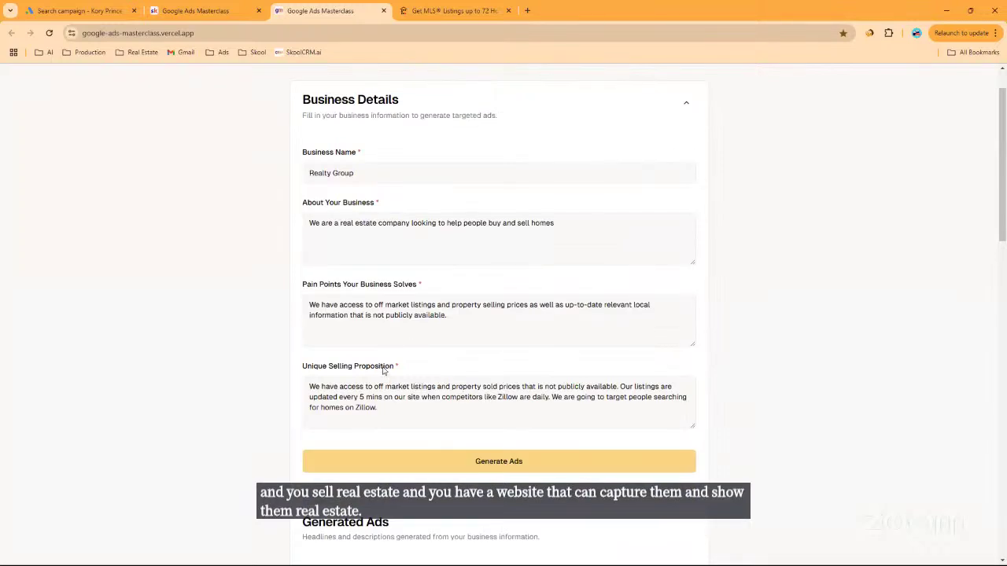
left_click(505, 466)
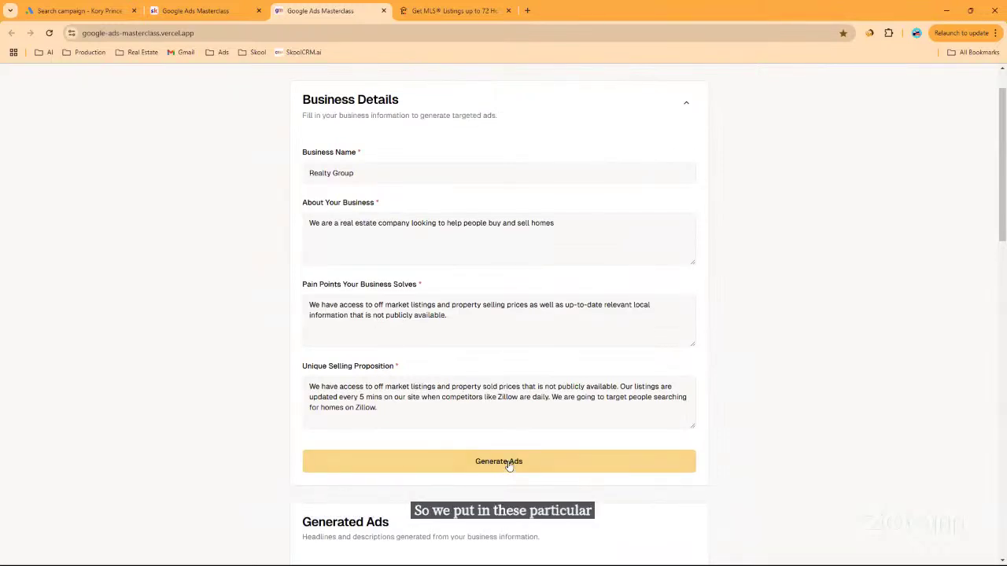
scroll(868, 366, "down", 5)
scroll(869, 369, "down", 1)
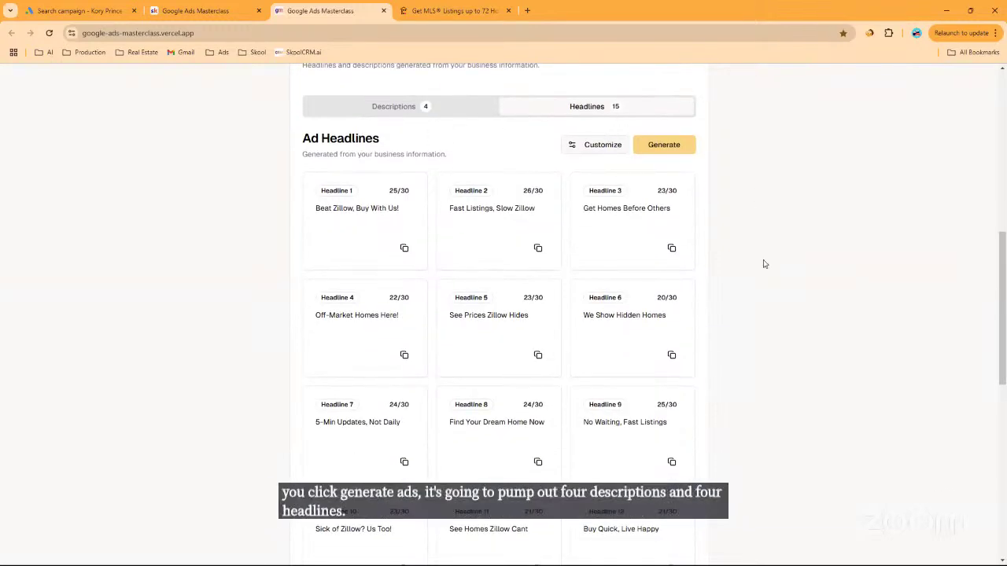
scroll(762, 262, "down", 1)
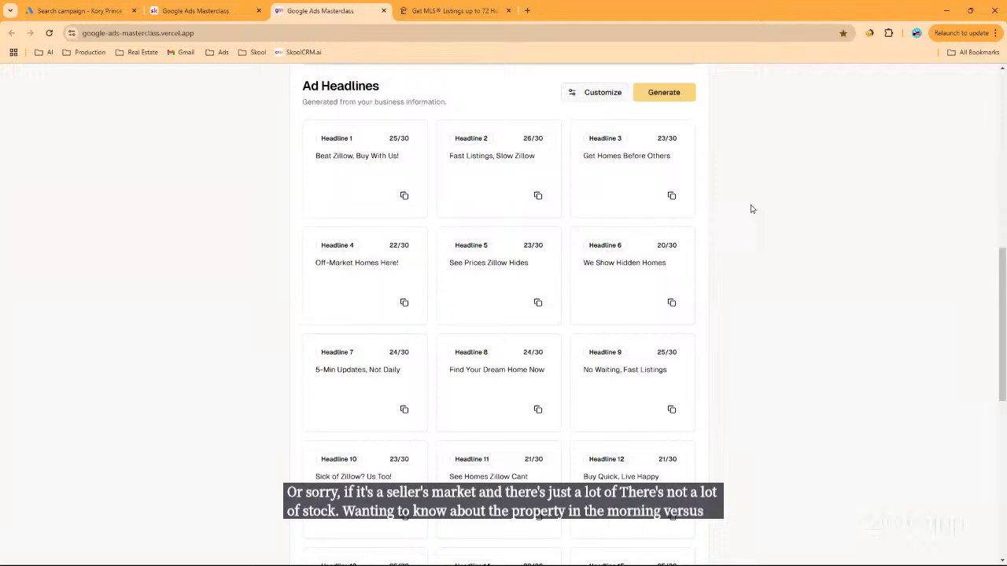
Return to the Google Ads campaign, skip keyword and asset generation, and replace all suggested keywords with the broad match keyword zillow.
left_click(78, 10)
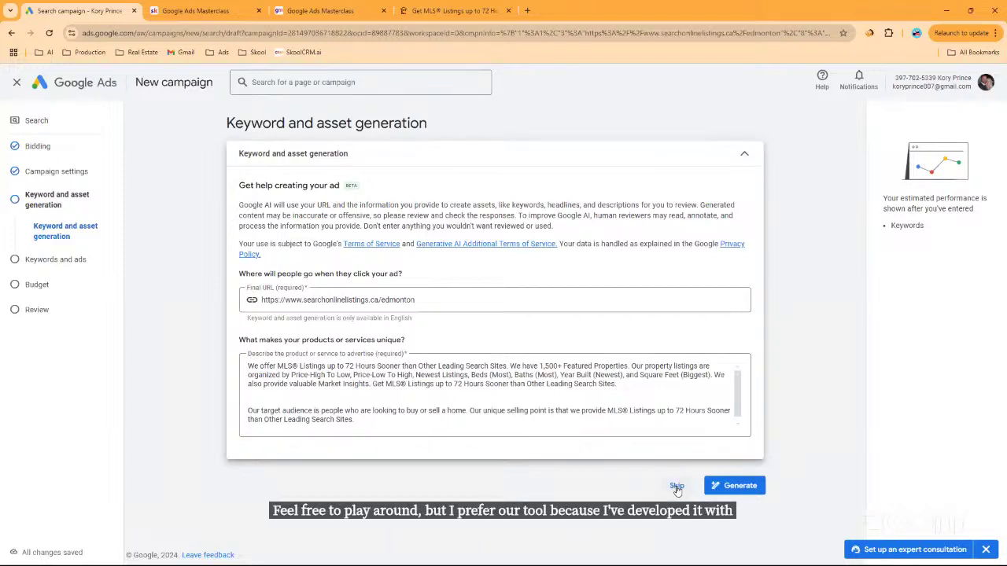
left_click(677, 487)
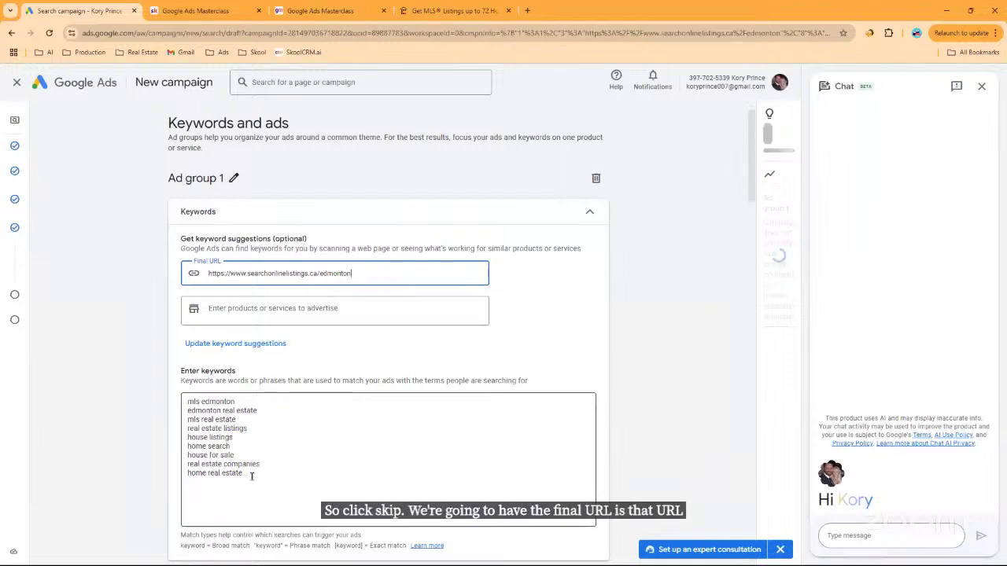
left_click_drag(242, 475, 186, 401)
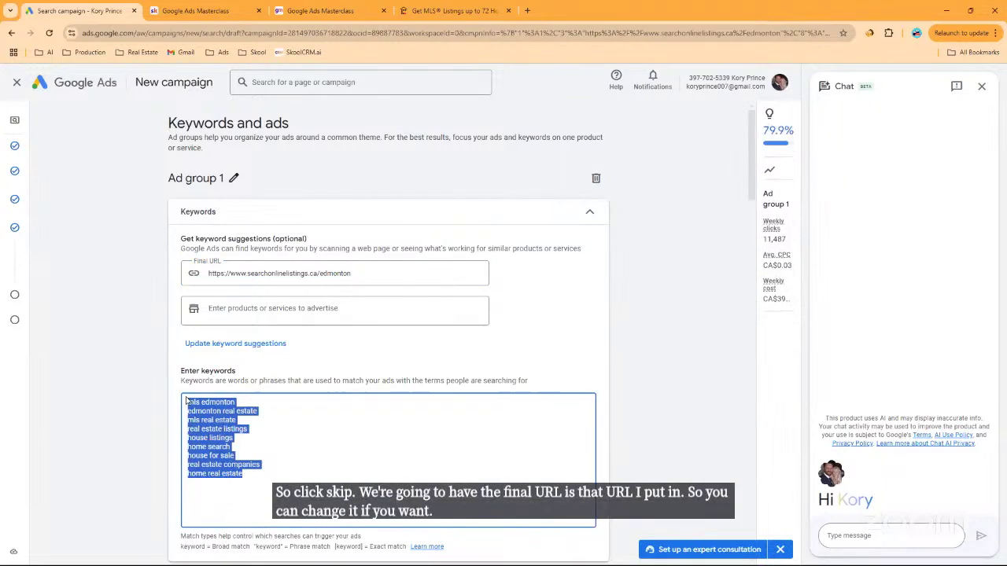
key("BackSpace")
type("hello")
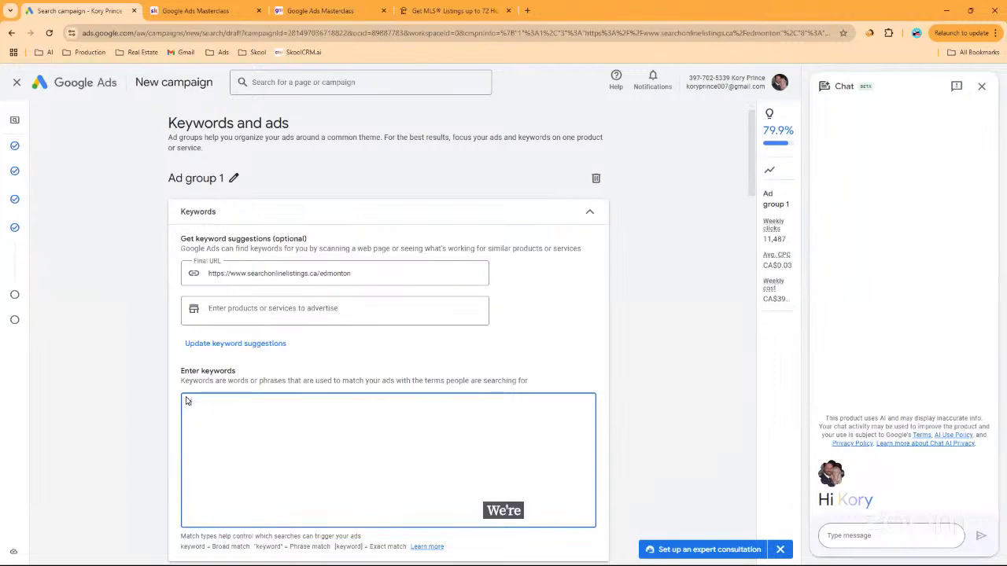
type("w")
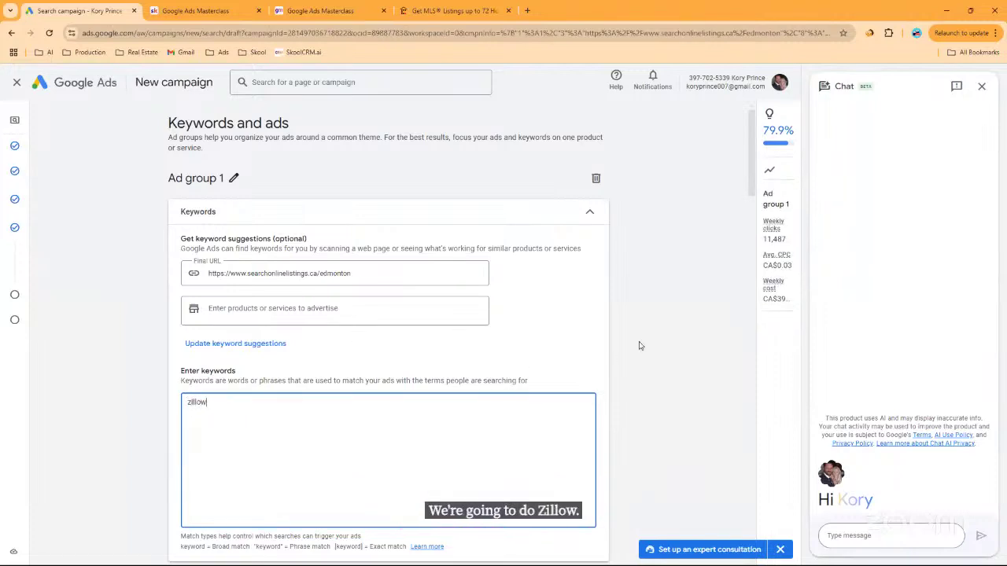
scroll(675, 343, "down", 1)
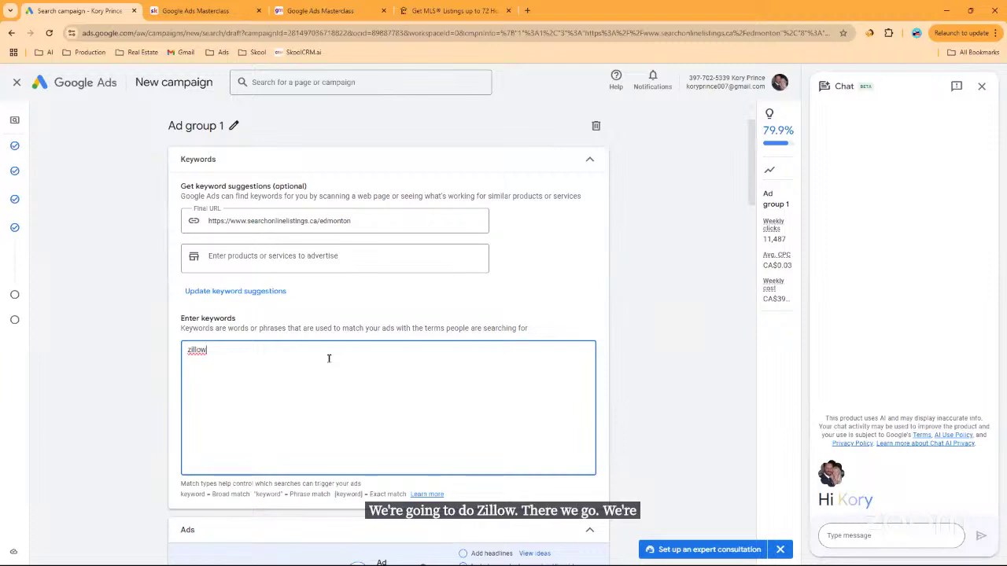
type("\"")
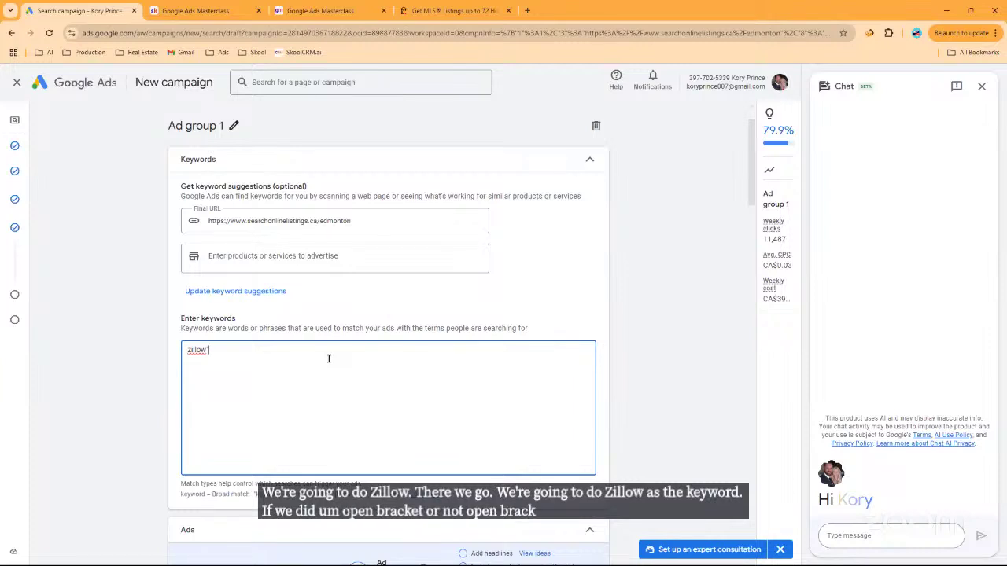
key("BackSpace")
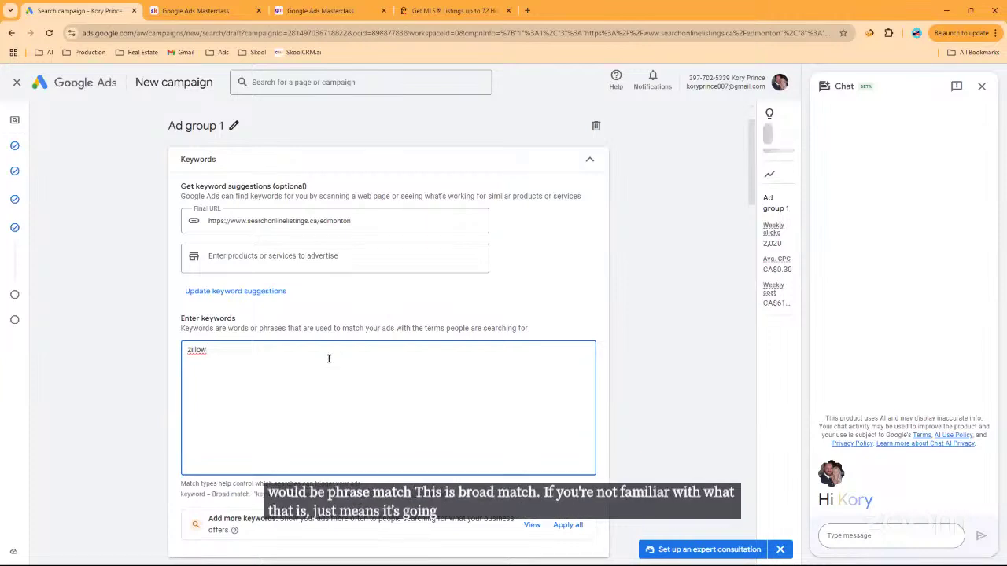
Copy the headline "See Prices Zillow Hides" from the Google Ads Builder and use it as the ad's first headline in Google Ads.
scroll(681, 281, "down", 3)
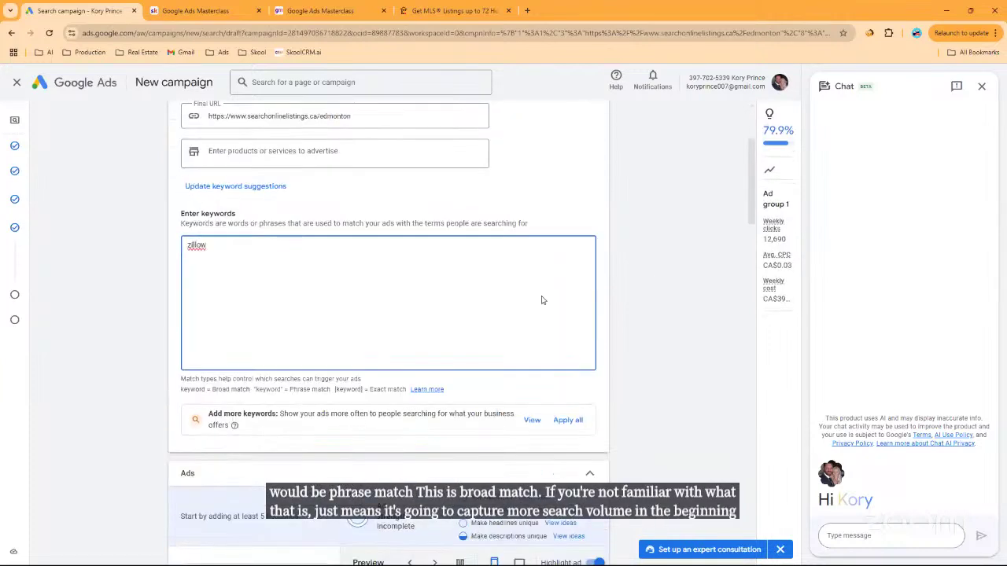
scroll(308, 269, "down", 5)
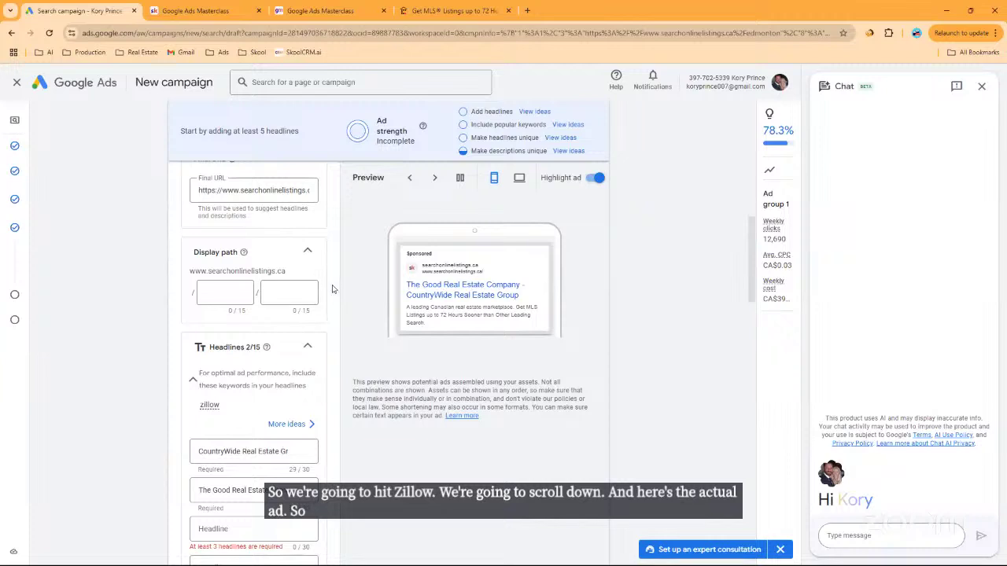
triple_click(257, 190)
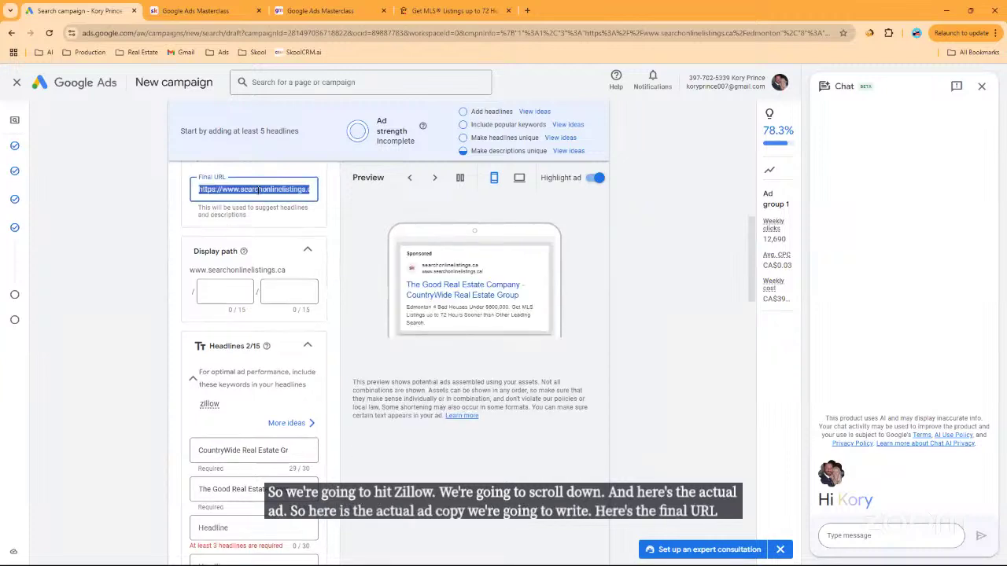
left_click(210, 8)
left_click(293, 8)
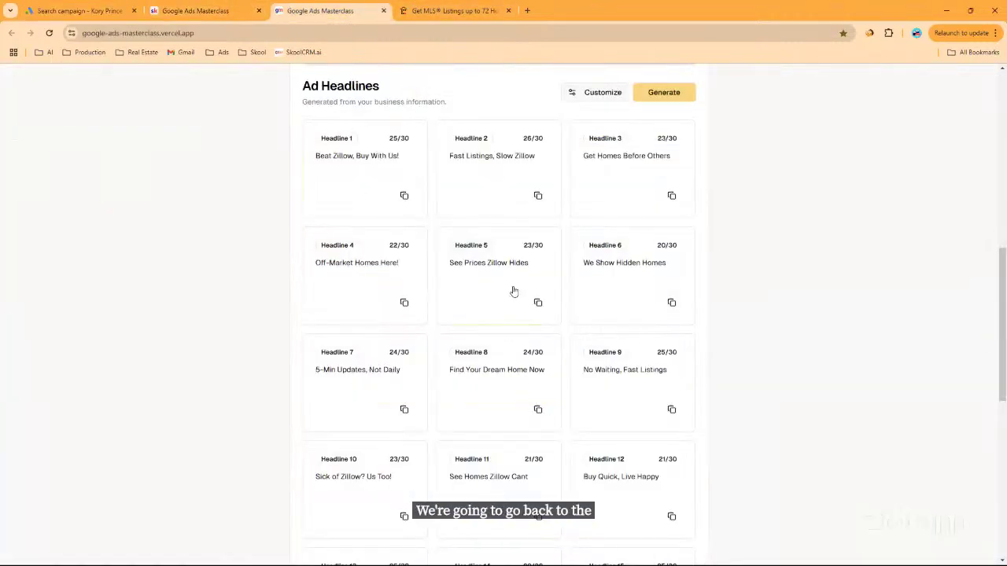
left_click(538, 304)
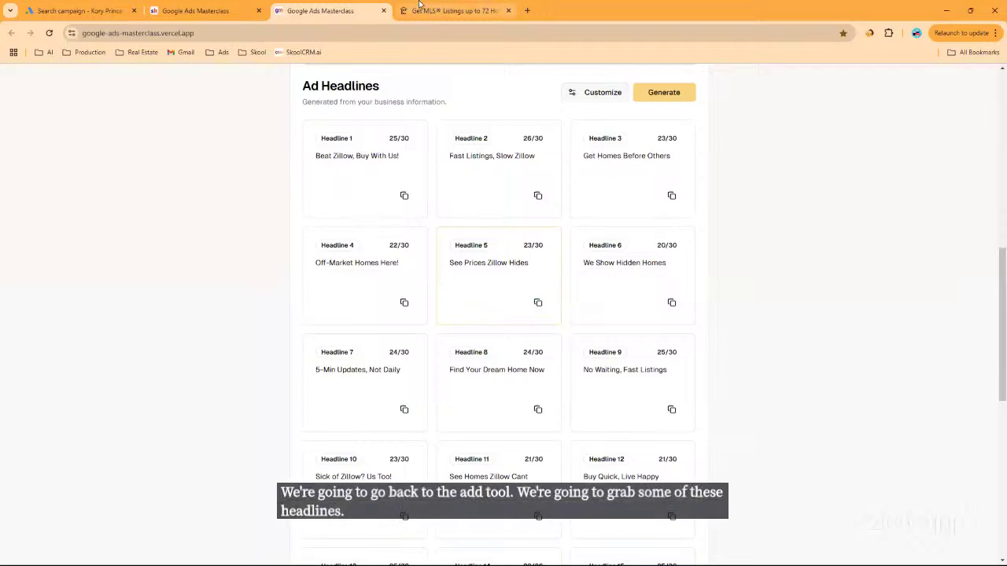
left_click(201, 10)
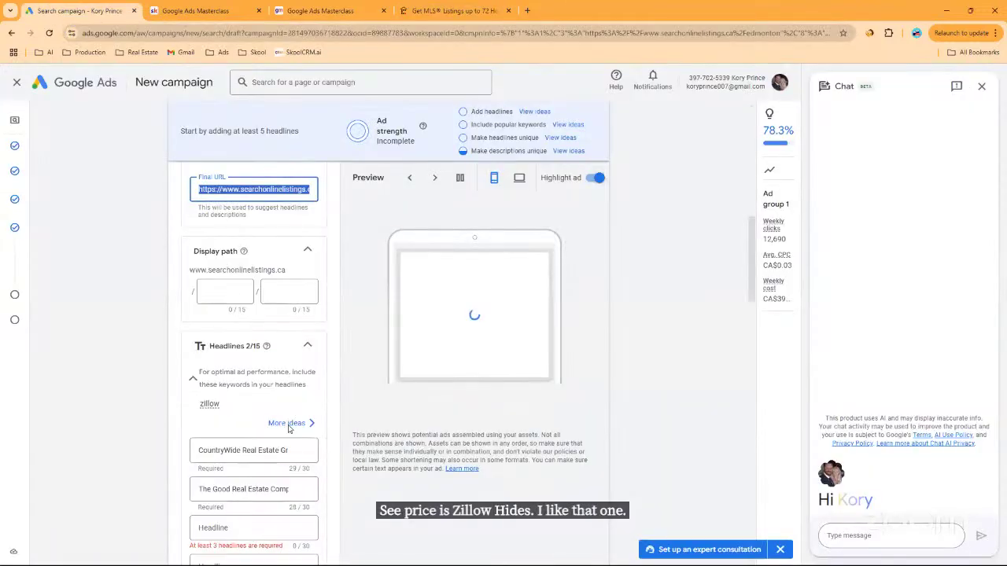
left_click(288, 450)
key("ctrl+a")
key("ctrl+v")
scroll(244, 417, "down", 1)
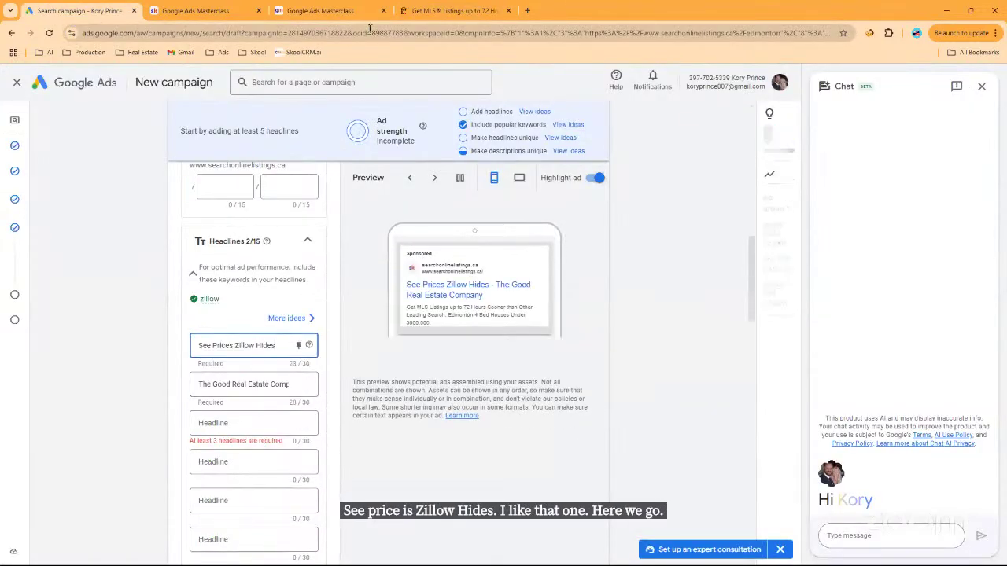
Copy "Off-Market Homes Here!" from the Google Ads Builder and use it as the ad's second headline in Google Ads.
left_click(323, 10)
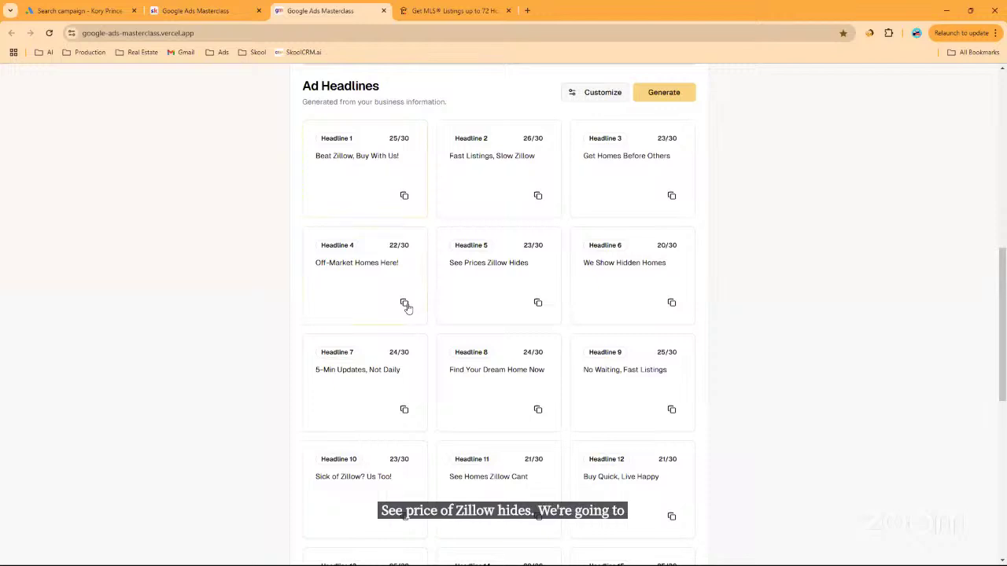
left_click(79, 11)
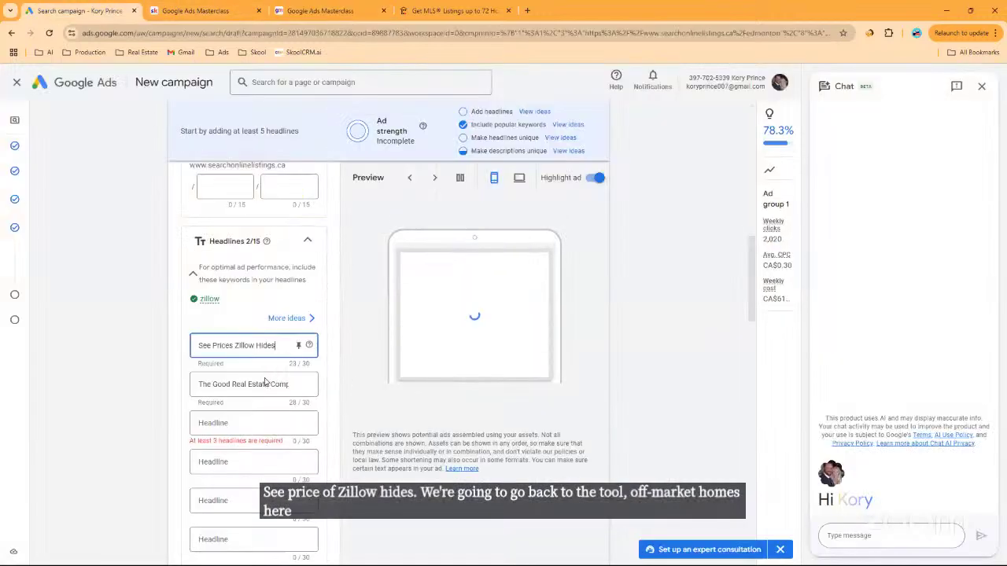
triple_click(265, 384)
key("ctrl+v")
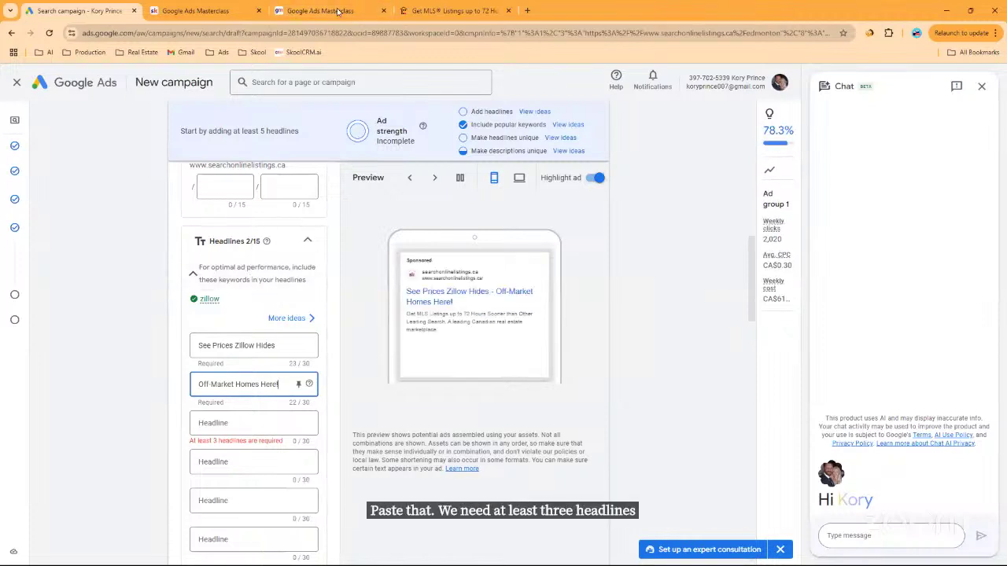
Copy "Sick of Zillow? Us Too!" from the Google Ads Builder and use it as the ad's third headline in Google Ads.
left_click(307, 10)
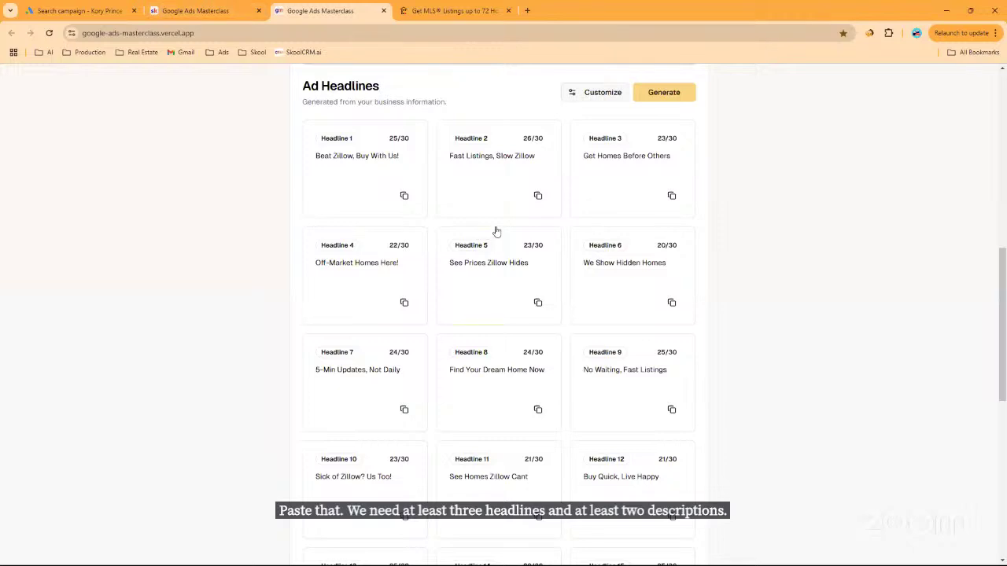
scroll(751, 331, "up", 1)
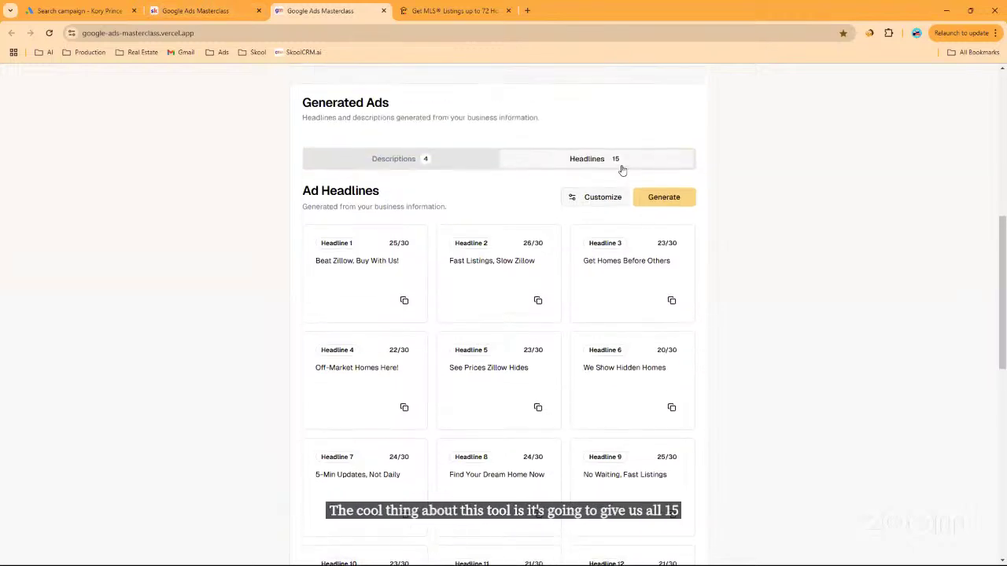
scroll(743, 365, "down", 1)
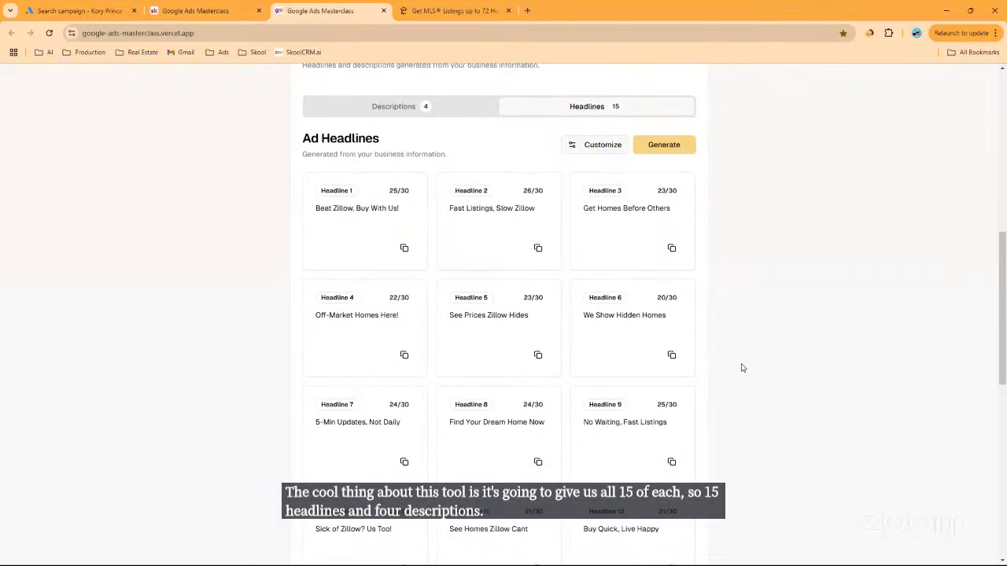
scroll(729, 380, "down", 1)
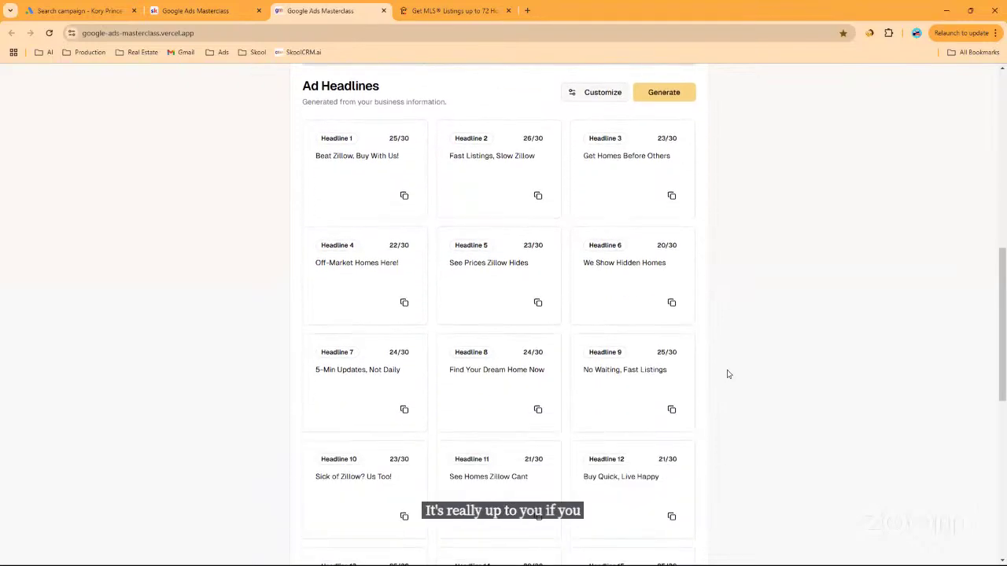
scroll(396, 475, "down", 1)
left_click(404, 465)
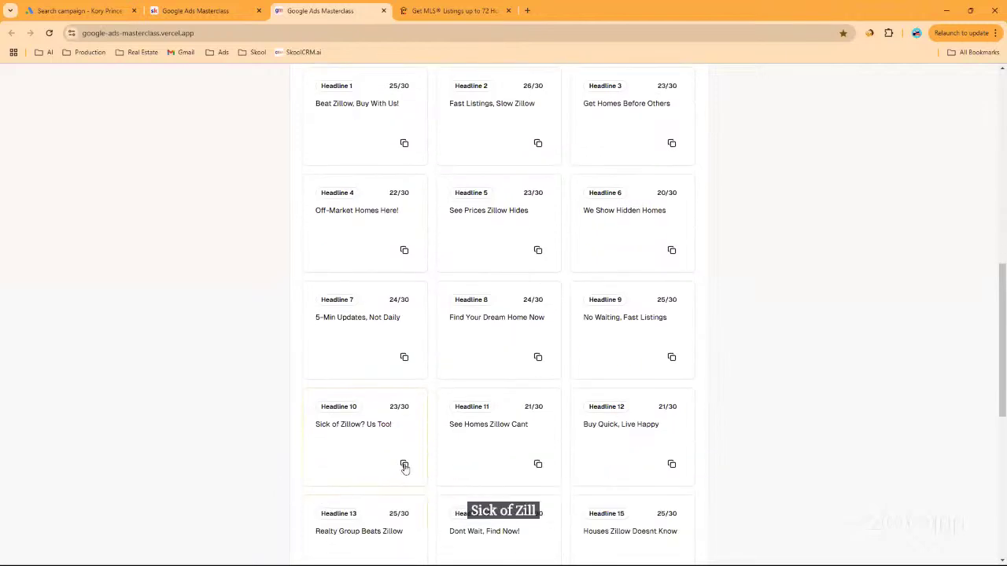
left_click(198, 10)
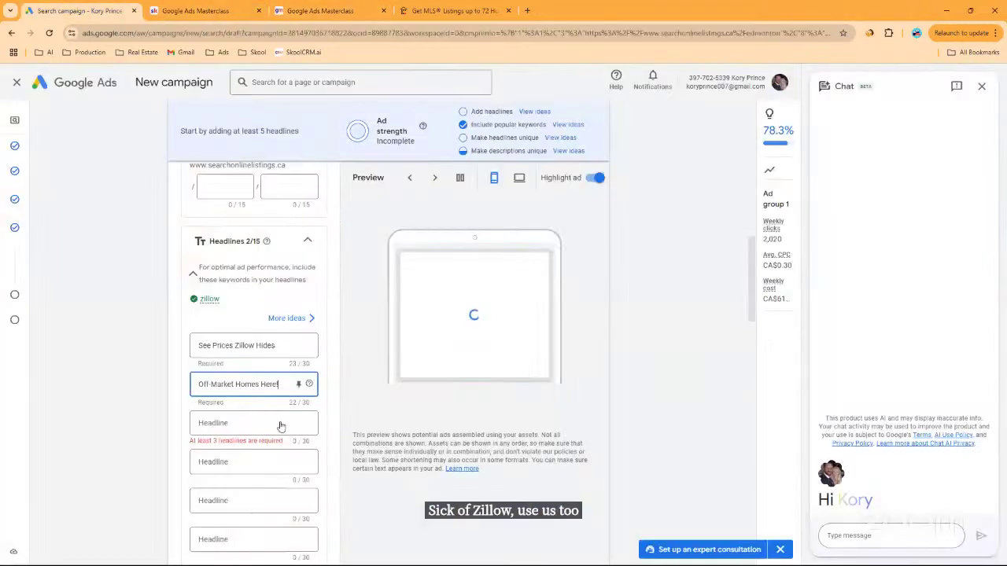
key("Tab")
key("ctrl+v")
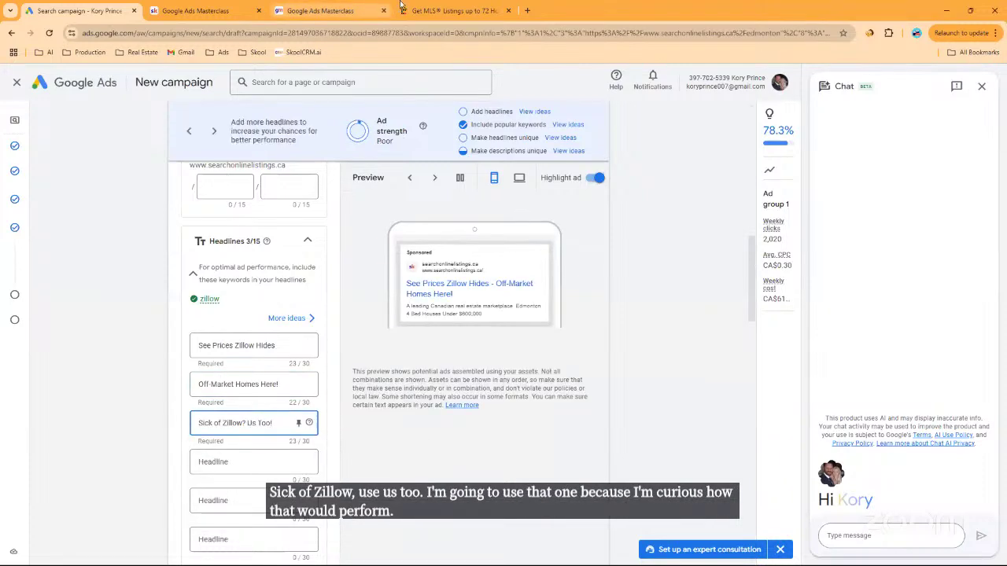
Copy "Fast Listings, Slow Zillow" from the Google Ads Builder and use it as the ad's fourth headline in Google Ads.
left_click(235, 10)
left_click(307, 5)
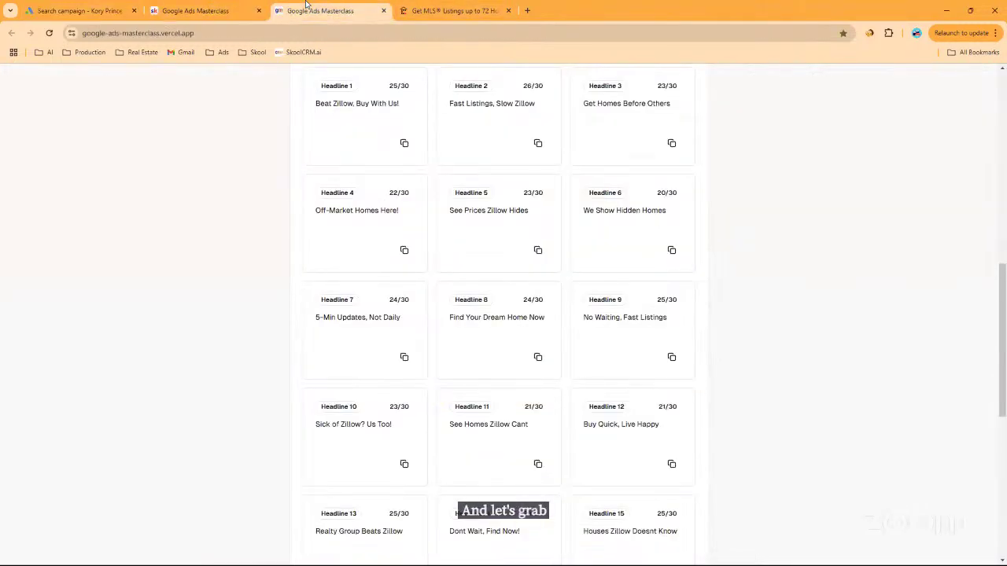
scroll(785, 379, "down", 3)
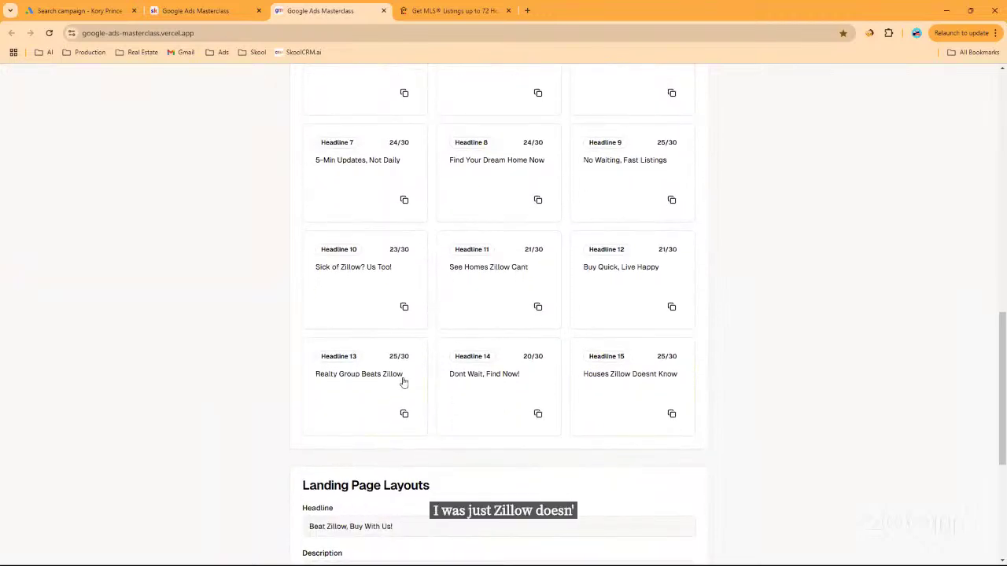
scroll(402, 383, "up", 2)
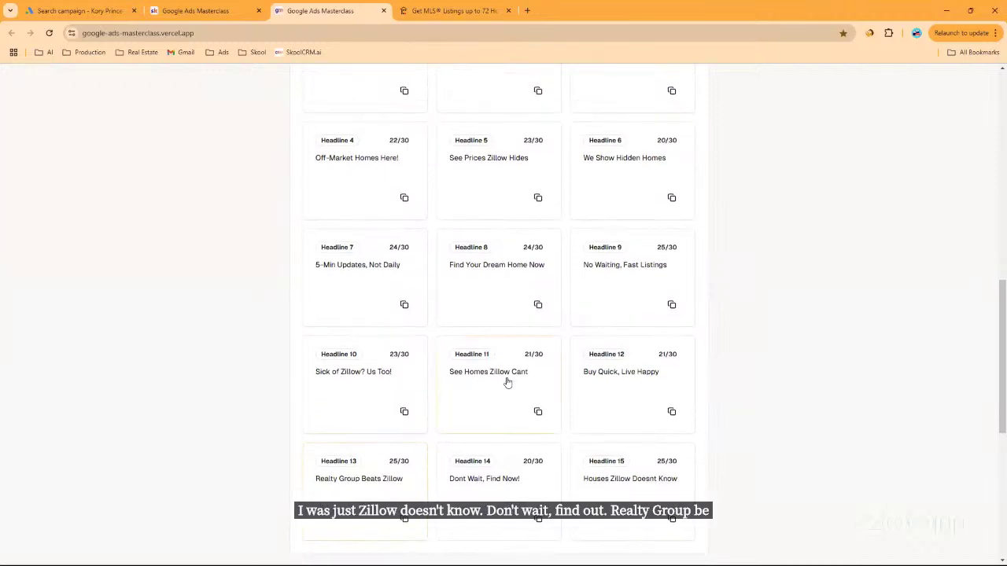
scroll(508, 383, "up", 2)
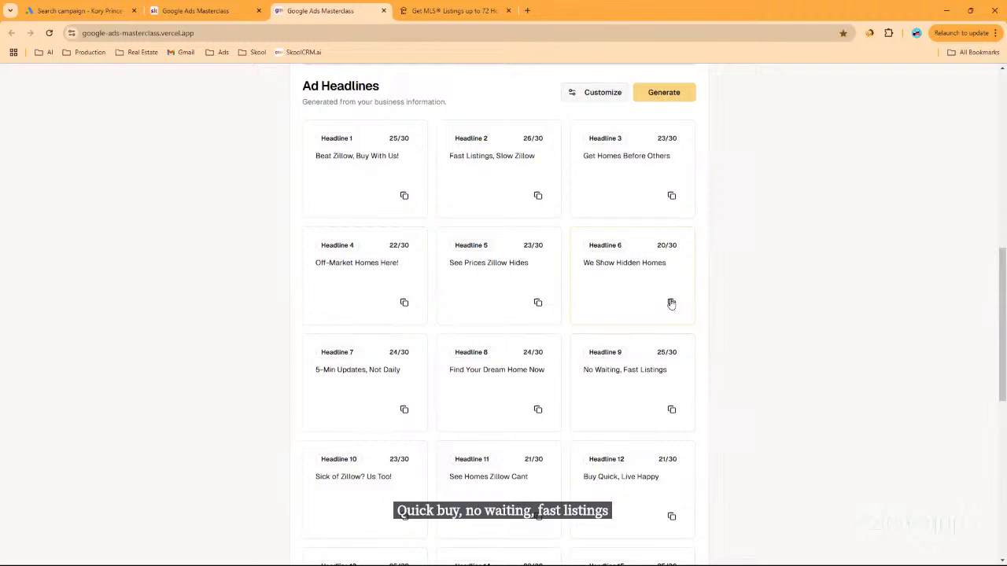
scroll(671, 304, "up", 1)
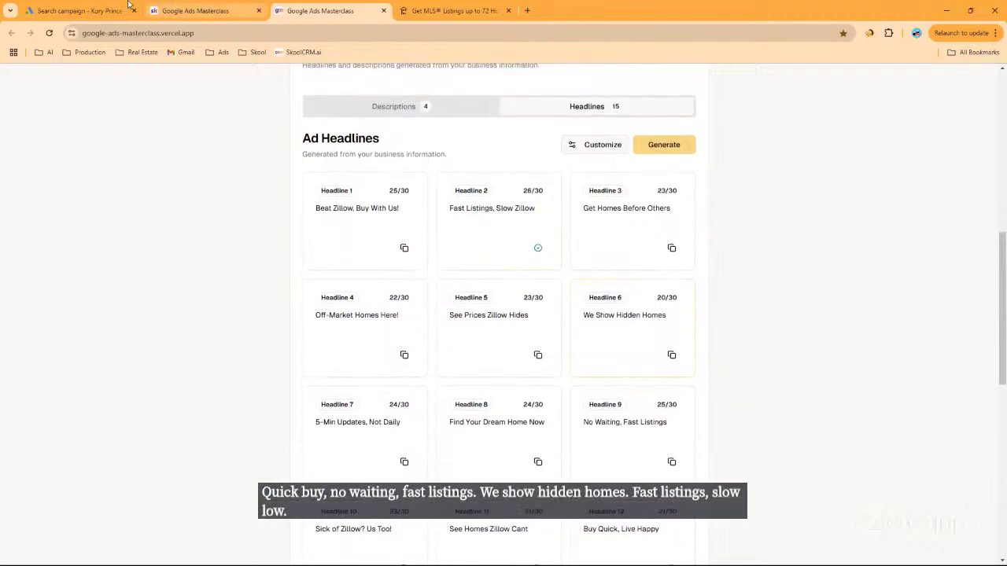
left_click(78, 10)
scroll(236, 409, "down", 2)
left_click(264, 358)
key("ctrl+v")
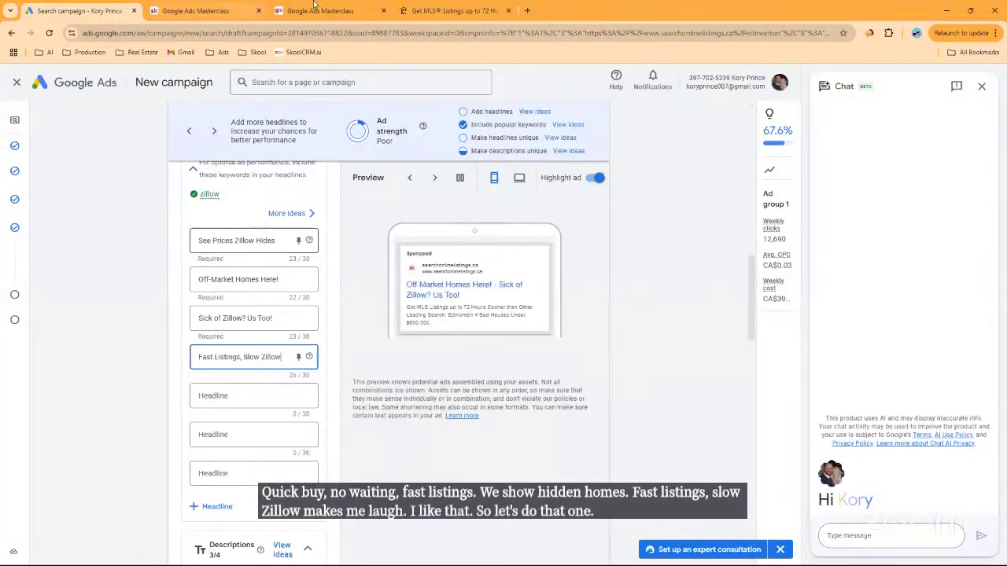
Replace the ad's first description in Google Ads with "Realty Group: Get home prices not seen anywhere else!" from the Google Ads Builder's descriptions.
left_click(186, 10)
left_click(320, 10)
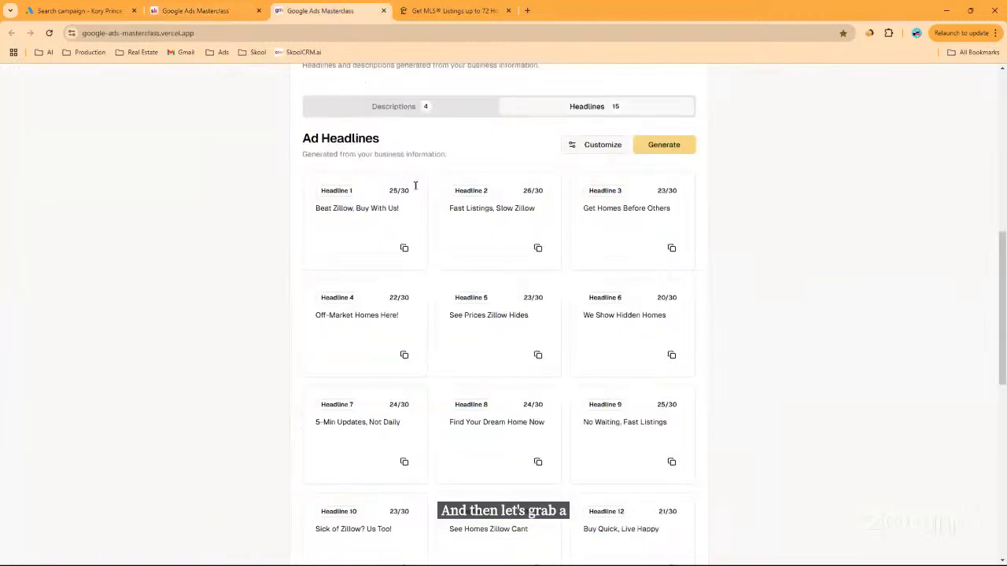
scroll(409, 226, "up", 2)
left_click(415, 212)
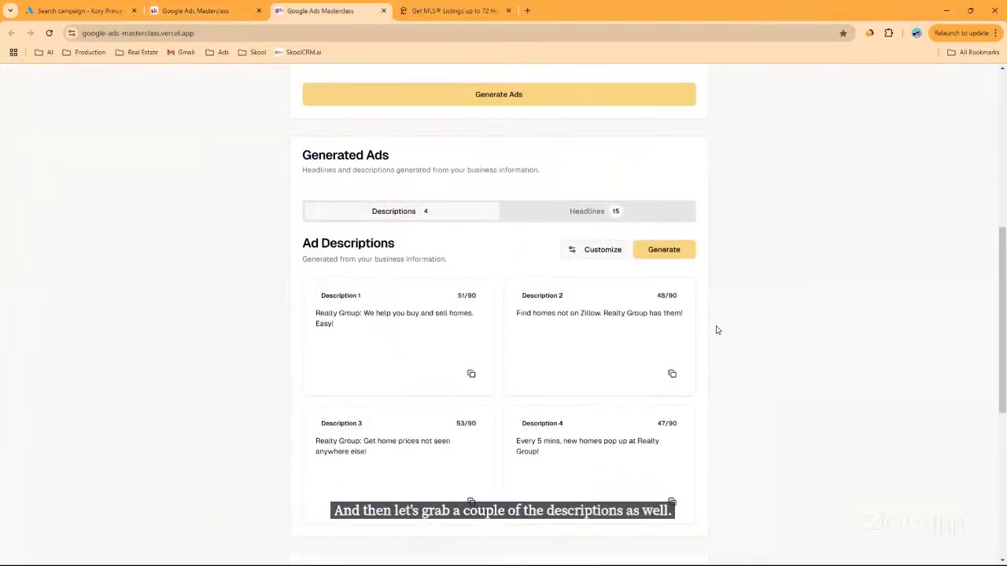
scroll(717, 331, "down", 2)
scroll(718, 331, "down", 2)
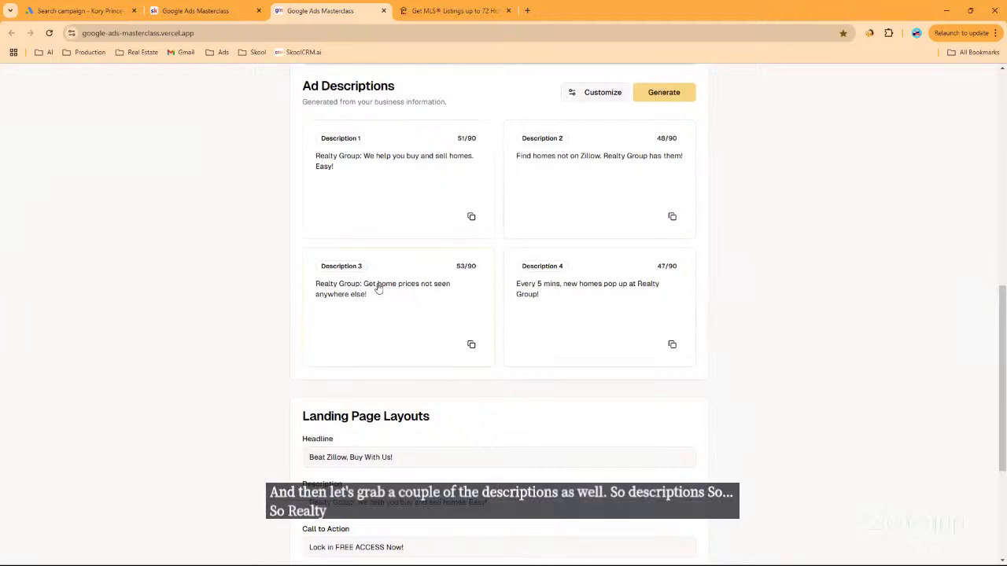
left_click(471, 347)
scroll(470, 348, "down", 3)
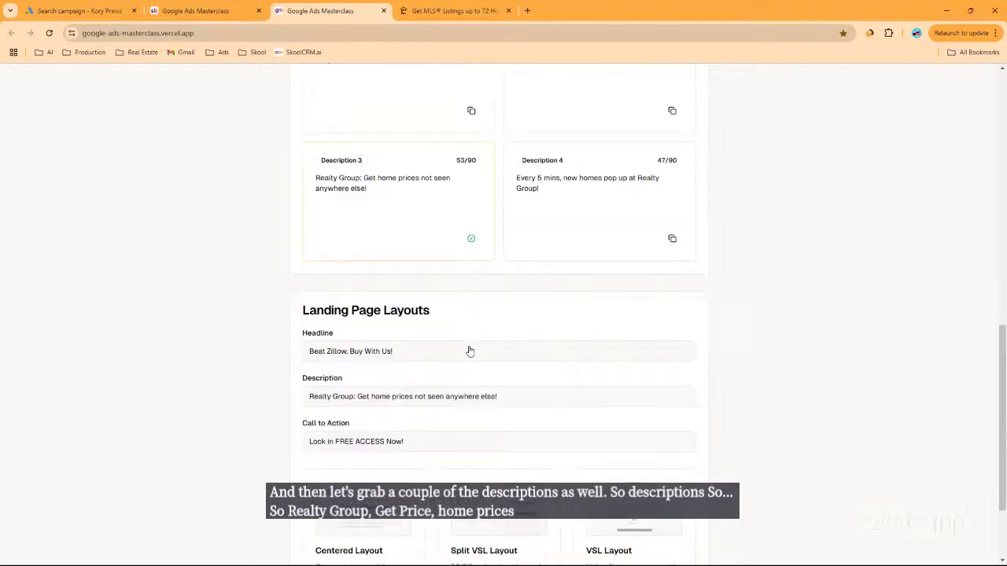
left_click(78, 10)
scroll(273, 325, "down", 3)
triple_click(259, 318)
key("ctrl+v")
Clear the prefilled text from the ad's second and third descriptions.
triple_click(255, 365)
key("BackSpace")
key("Tab")
key("Tab")
key("Tab")
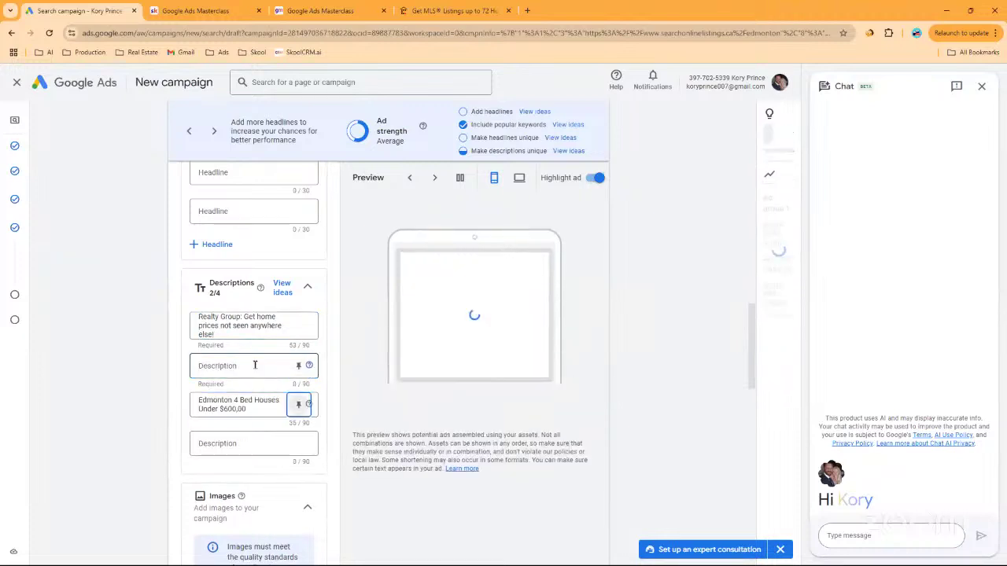
triple_click(230, 410)
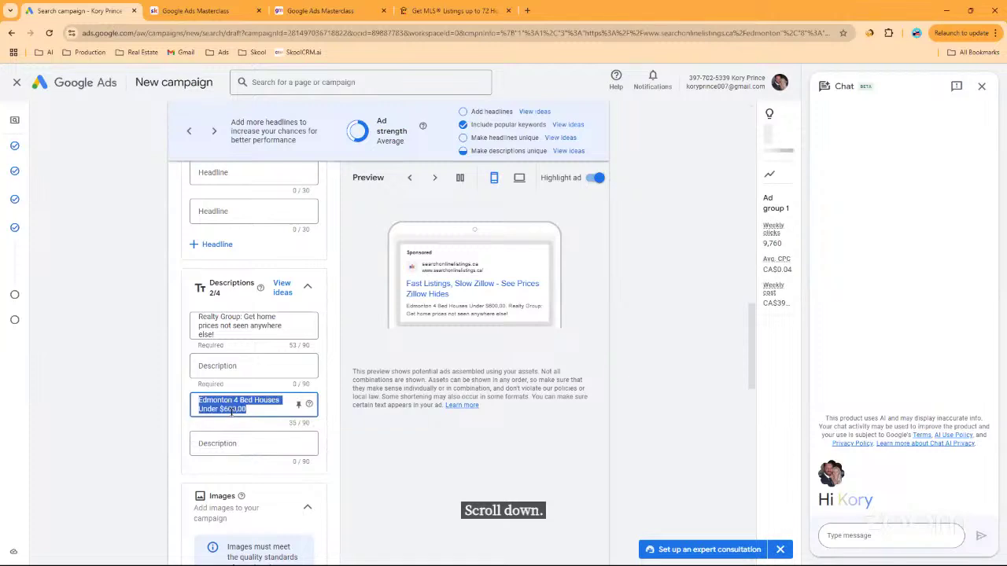
key("BackSpace")
Copy "Every 5 mins, new homes pop up at Realty Group!" from the Google Ads Builder into the ad's second description in Google Ads.
left_click(299, 9)
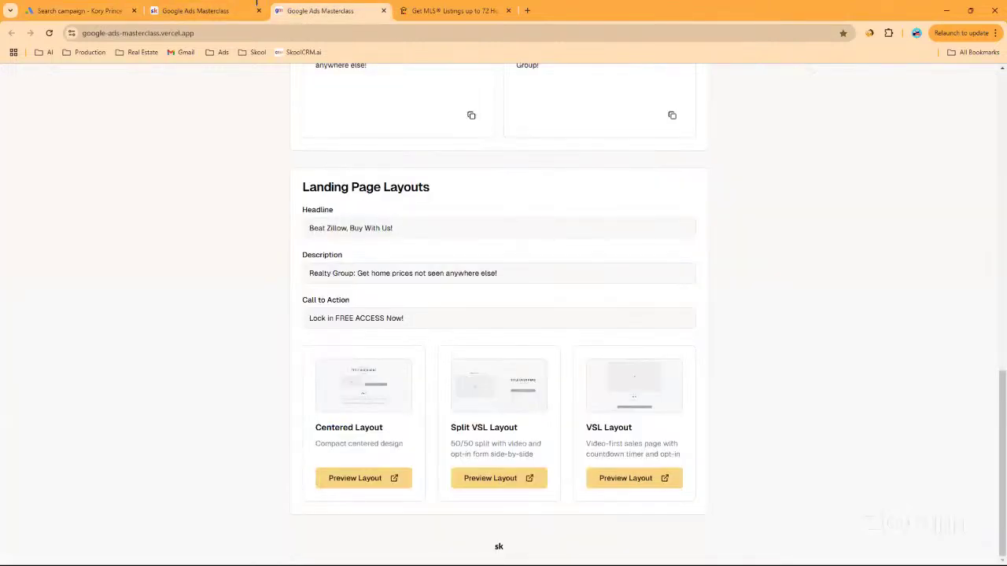
scroll(467, 267, "up", 4)
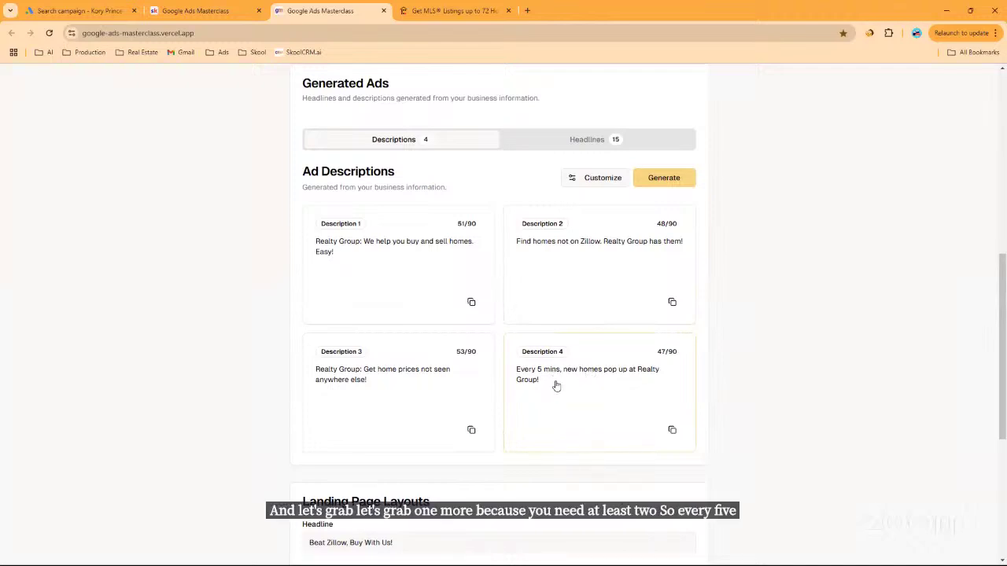
left_click(671, 430)
scroll(671, 433, "down", 4)
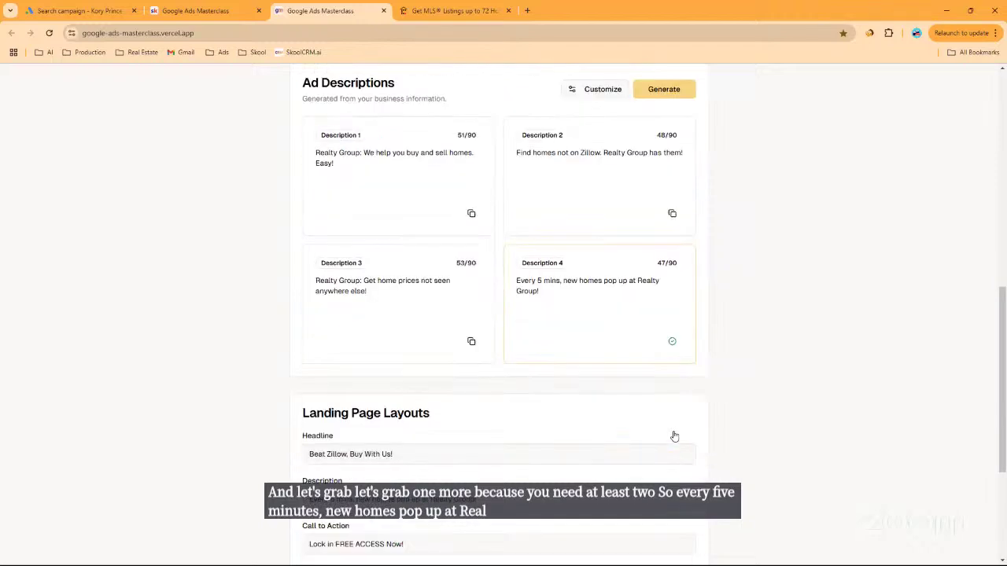
left_click(196, 10)
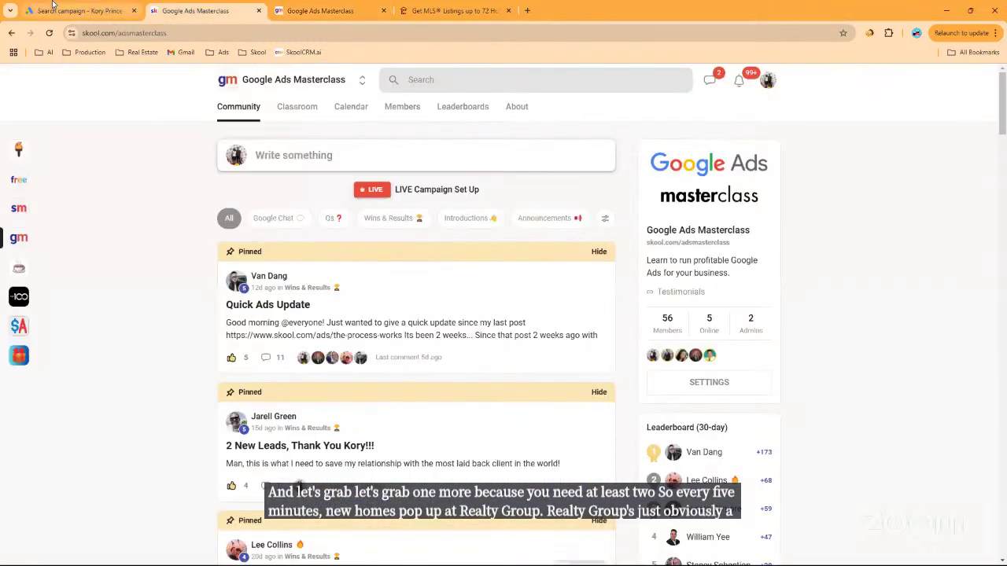
left_click(79, 10)
left_click(248, 367)
key("ctrl+v")
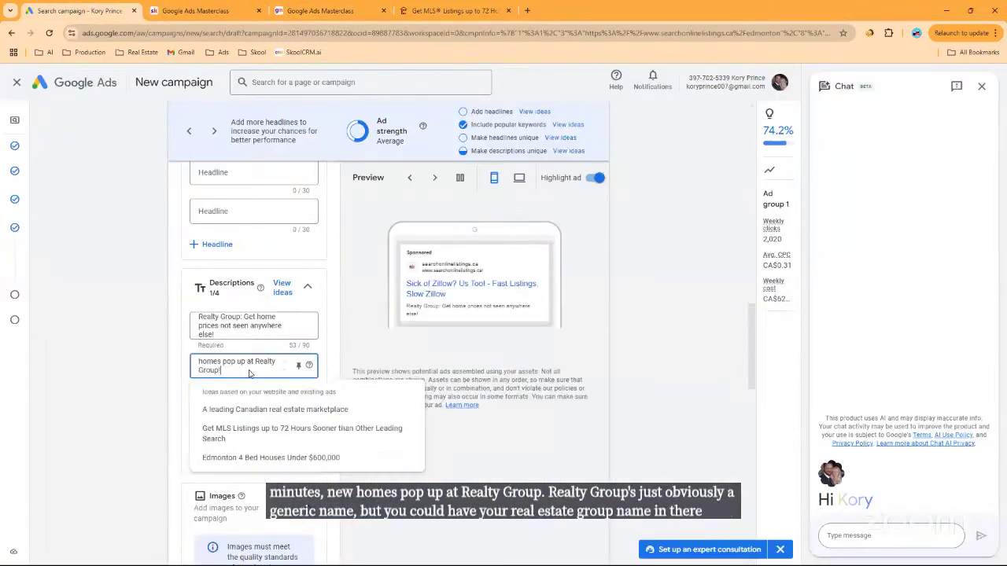
Review the ad's headlines and descriptions, and look over the image, business name, business logo and sitelink sections.
scroll(262, 366, "up", 8)
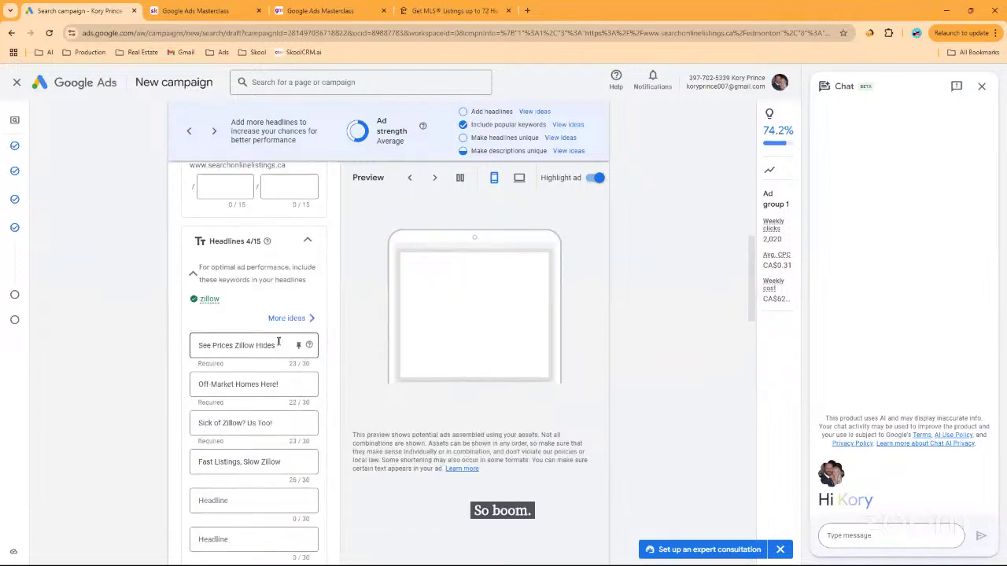
scroll(279, 344, "down", 3)
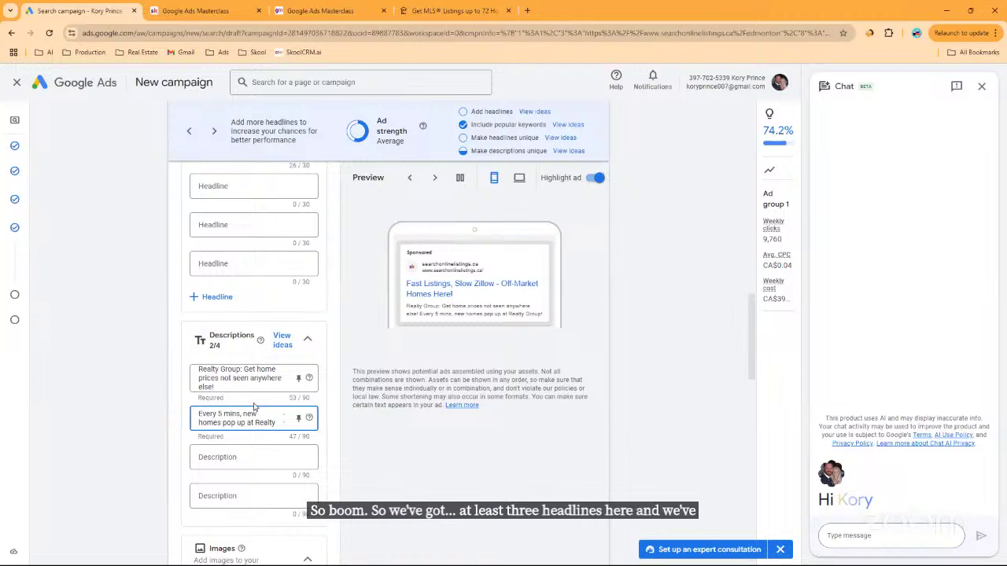
scroll(255, 401, "up", 3)
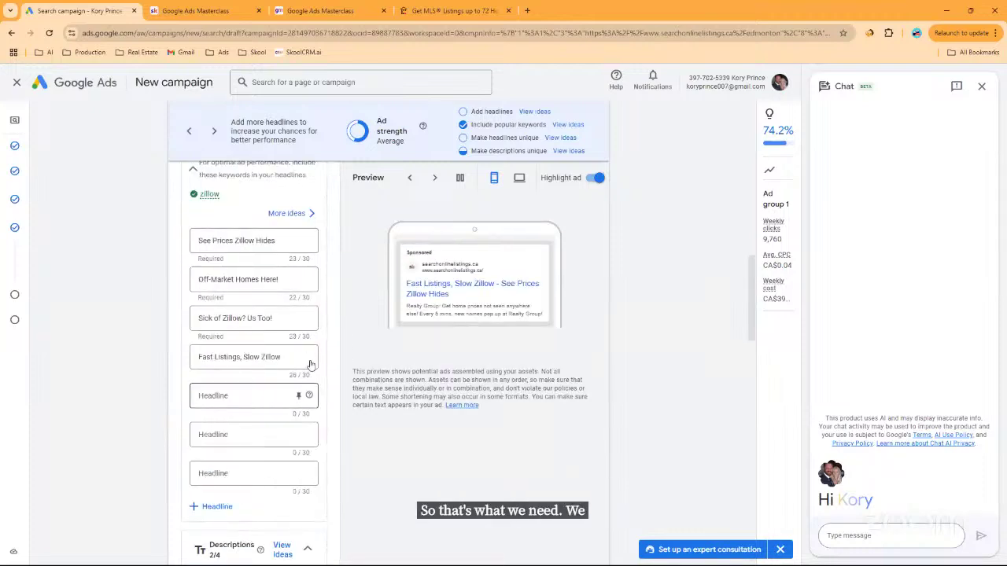
scroll(343, 324, "down", 2)
scroll(344, 324, "down", 4)
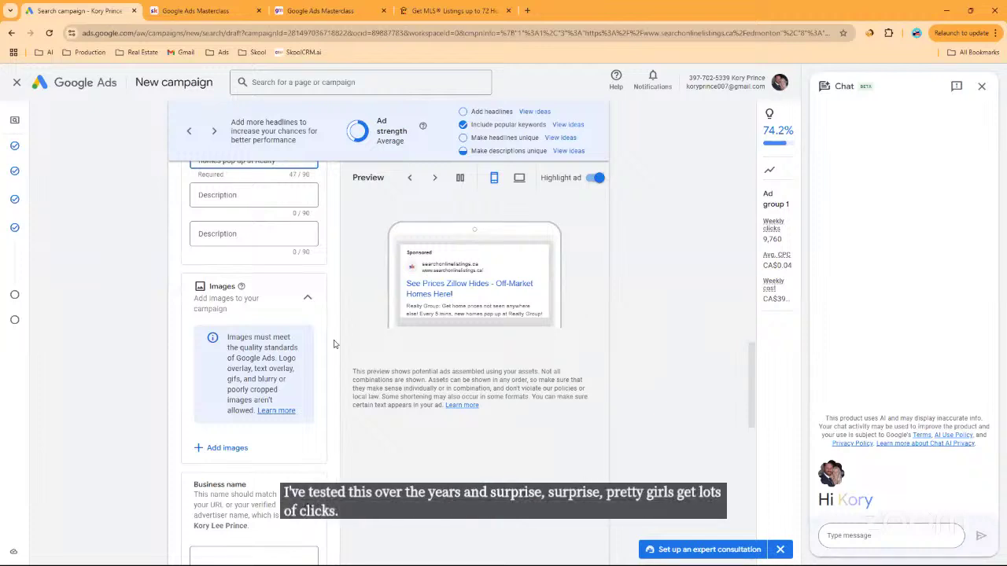
scroll(334, 343, "down", 5)
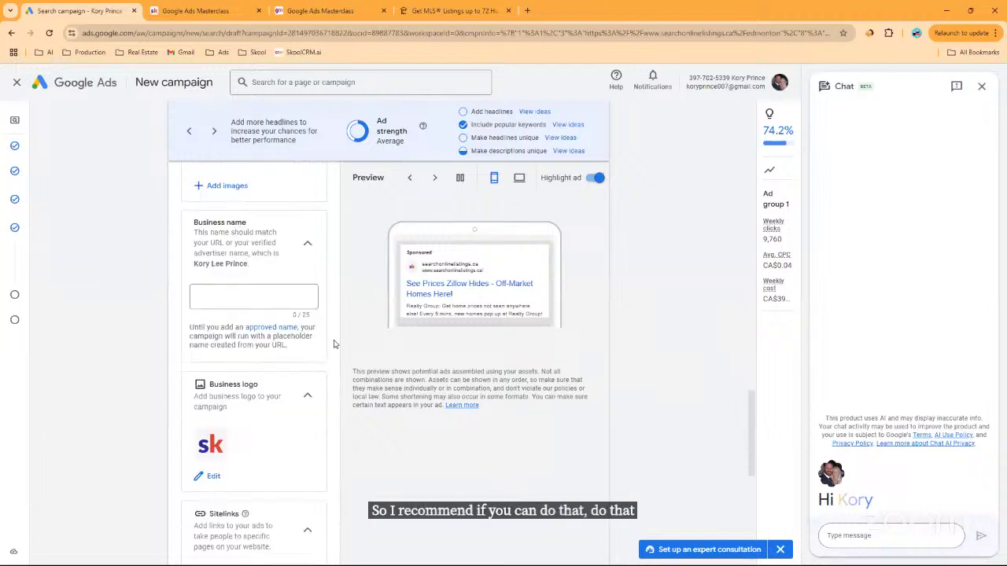
scroll(334, 343, "down", 1)
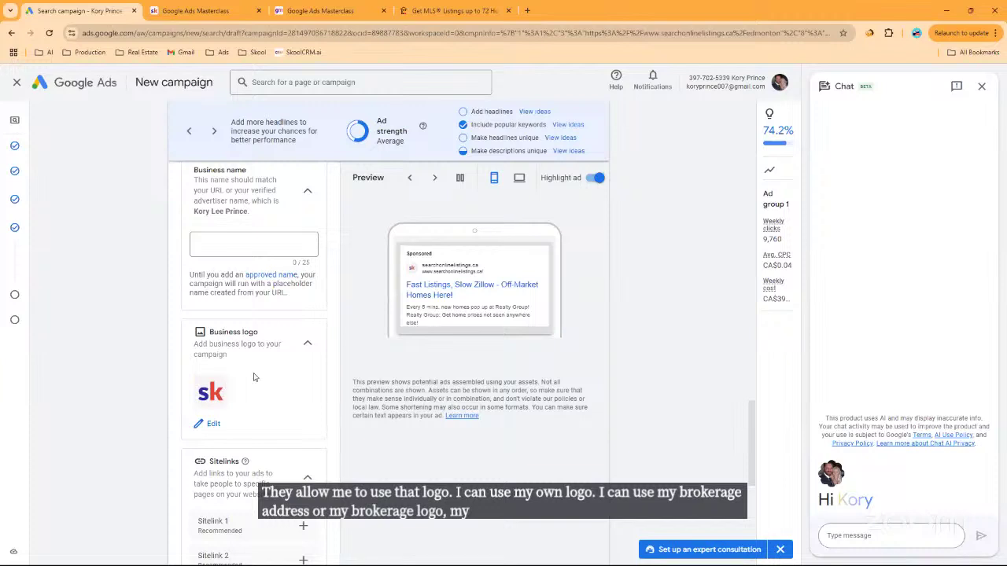
scroll(326, 345, "down", 2)
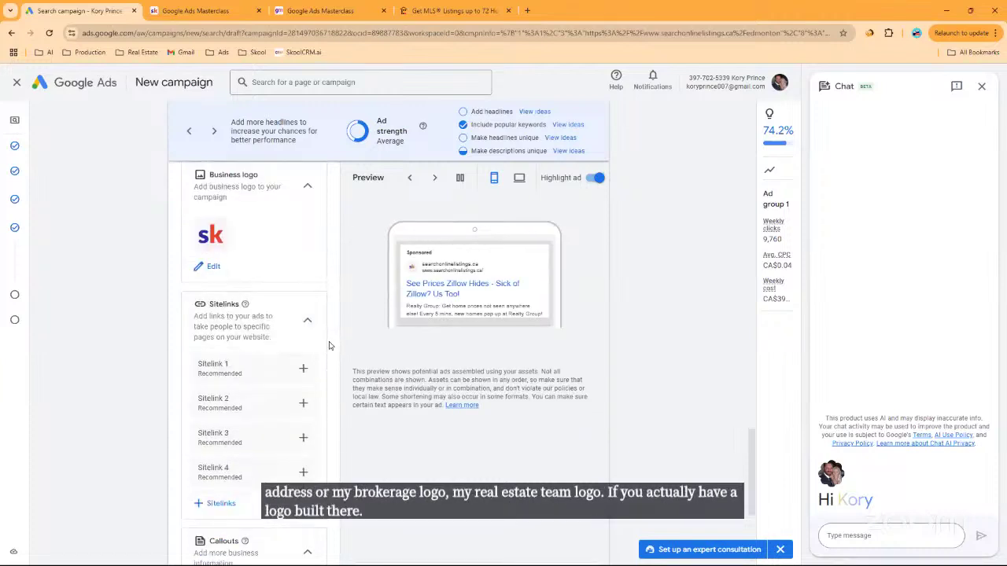
Draft the ad's first sitelink with the text "Search Houses", and close the sitelink form without creating it.
scroll(326, 346, "down", 1)
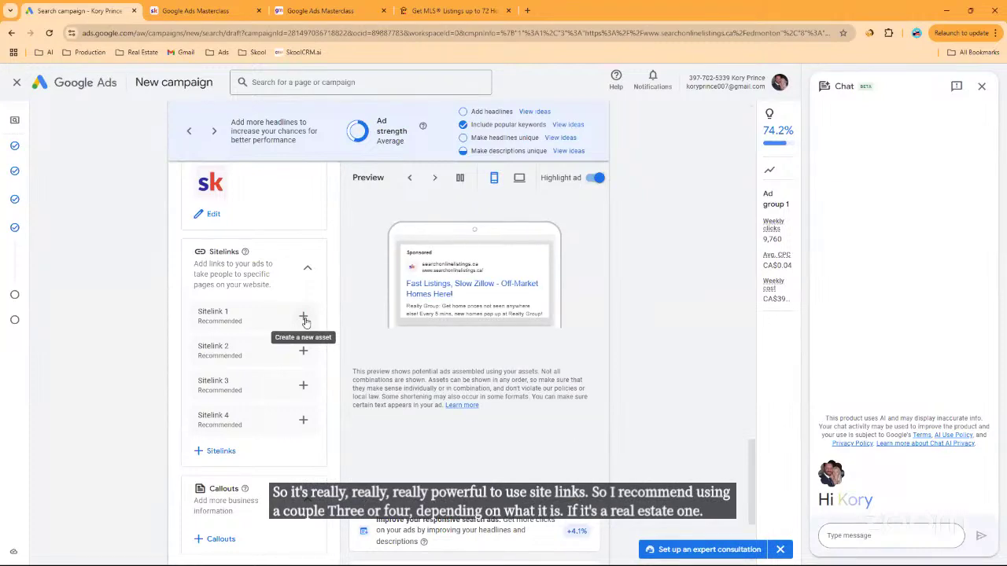
left_click(303, 317)
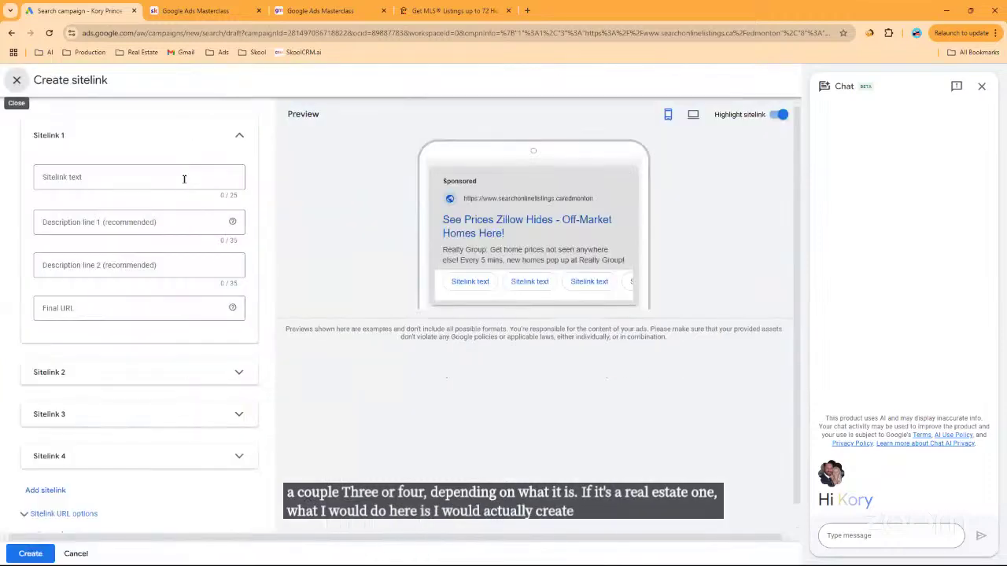
left_click(184, 180)
type("Sea")
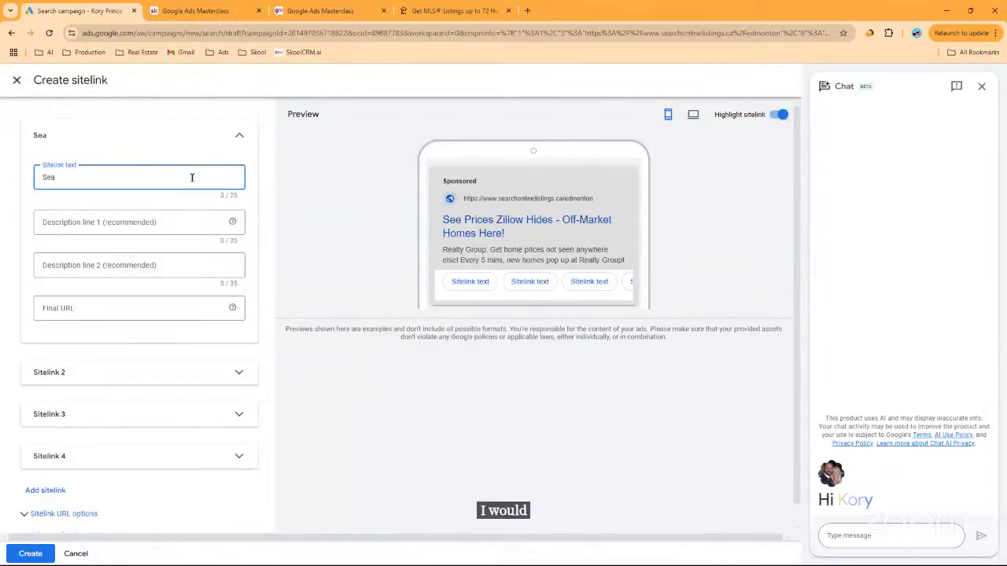
type("cxh =")
key("BackSpace")
key("BackSpace")
key("BackSpace")
key("BackSpace")
key("BackSpace")
type("rch")
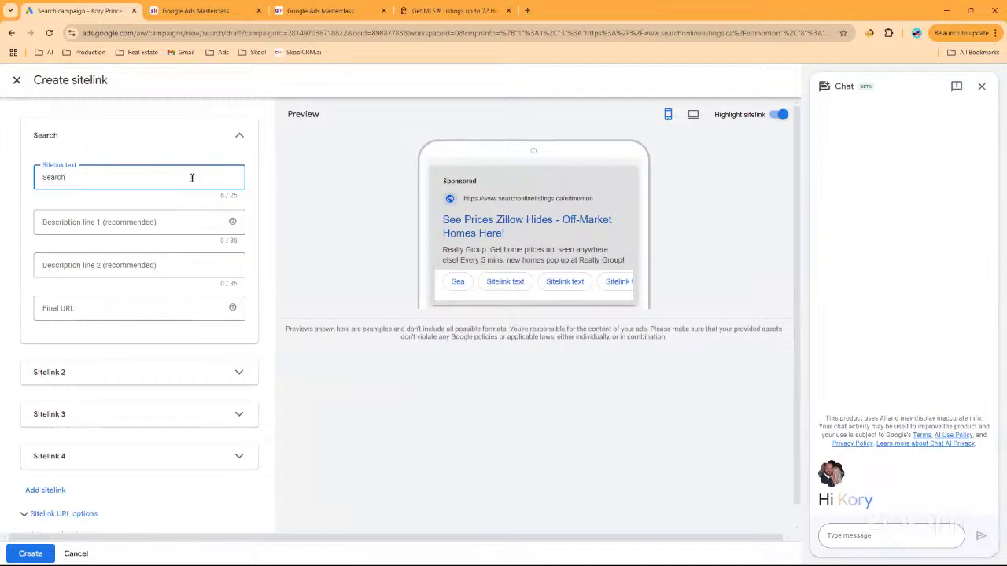
type(" Houses")
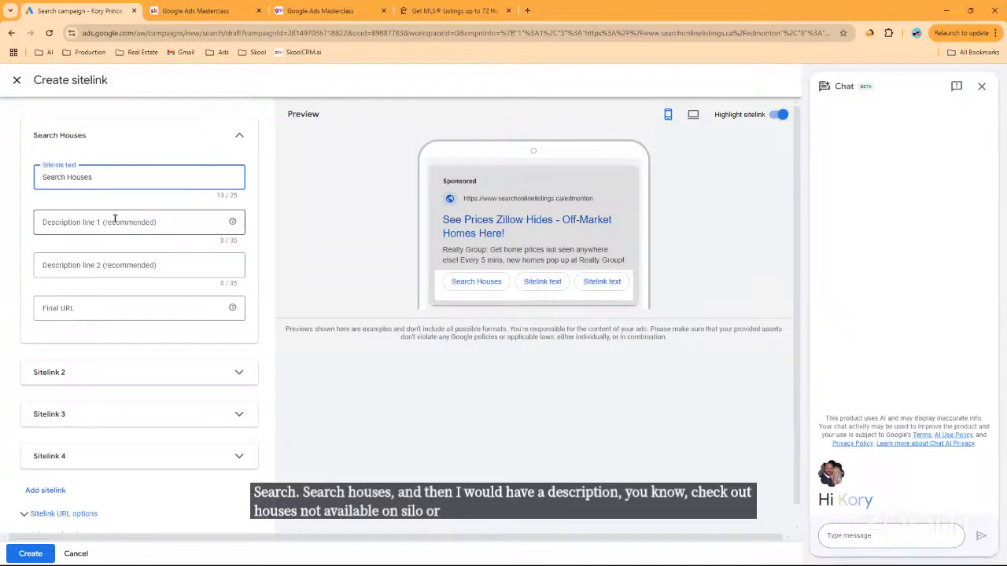
left_click(88, 314)
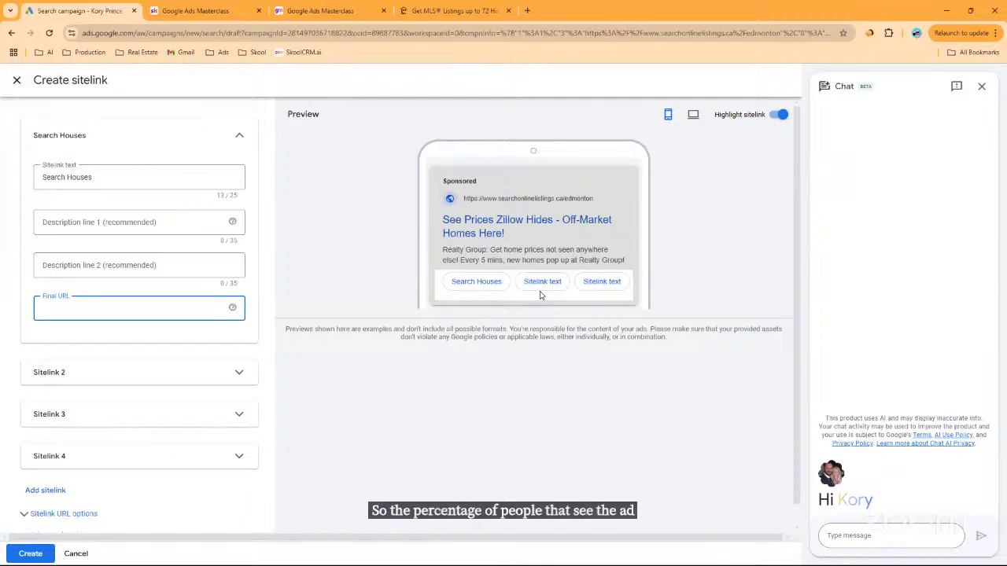
left_click(17, 82)
Look over the ad's sitelinks and callouts, and expand the additional asset types to examine prices, calls, messages, snippets, lead forms and apps.
scroll(334, 299, "down", 3)
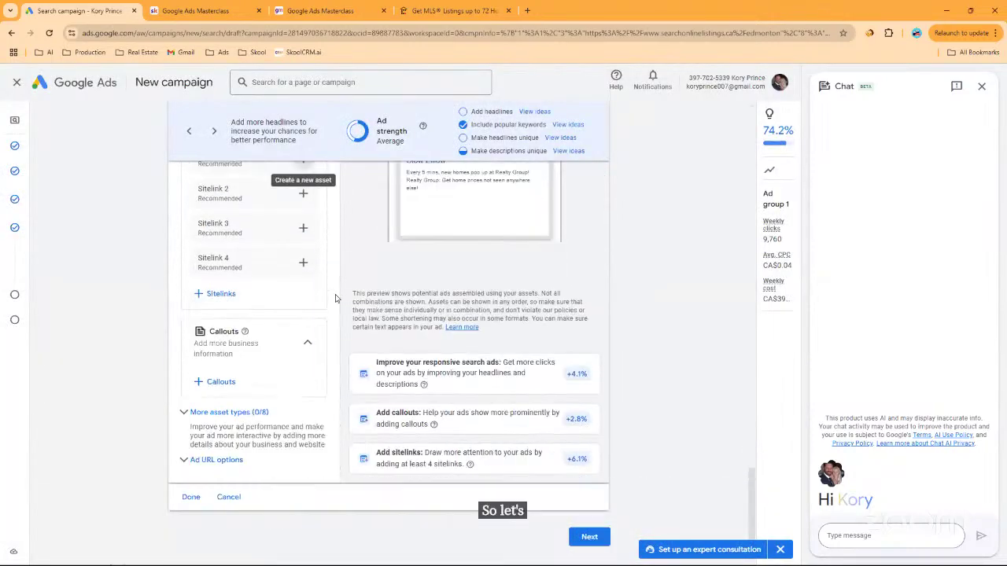
scroll(315, 330, "down", 1)
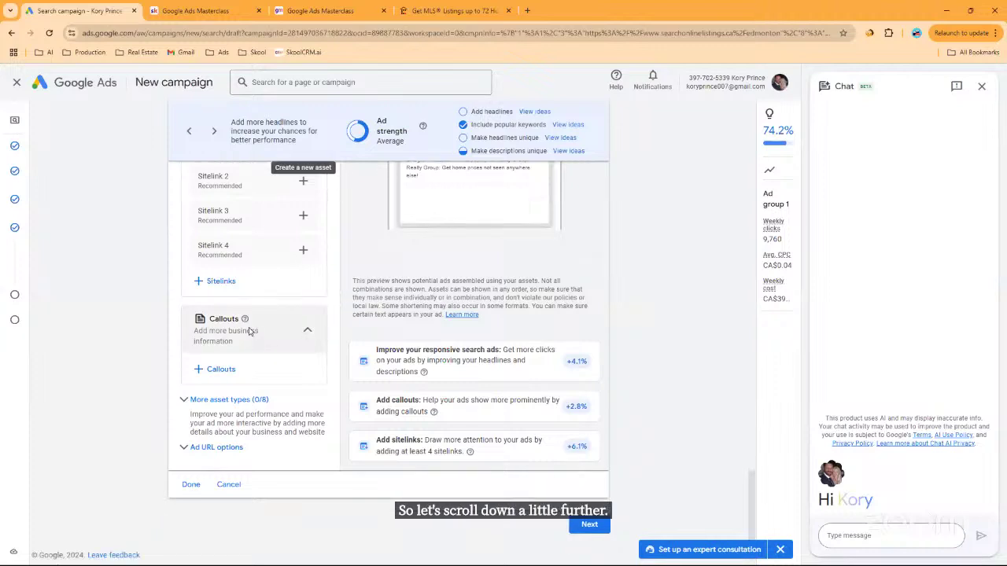
scroll(249, 331, "up", 2)
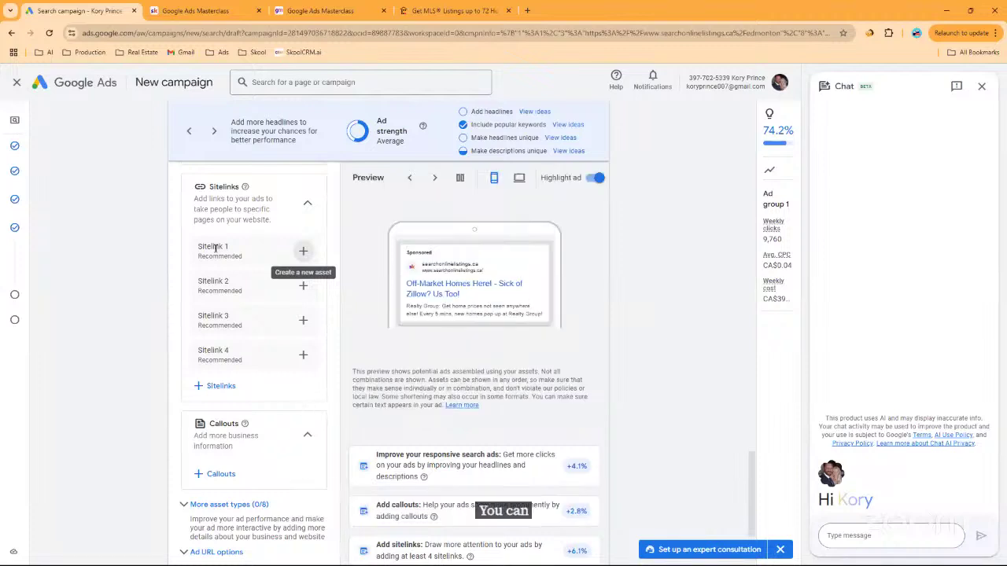
scroll(233, 266, "down", 2)
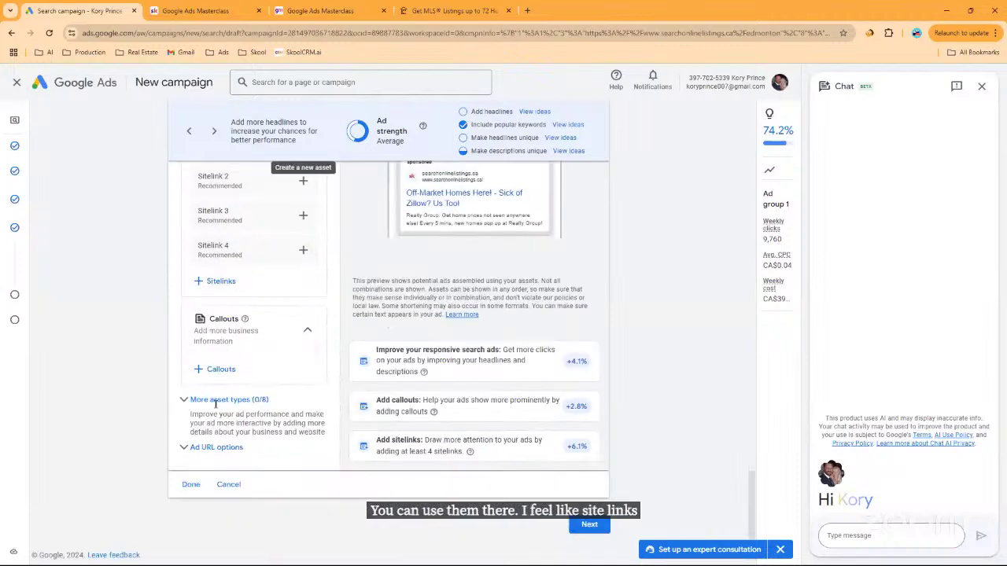
left_click(229, 400)
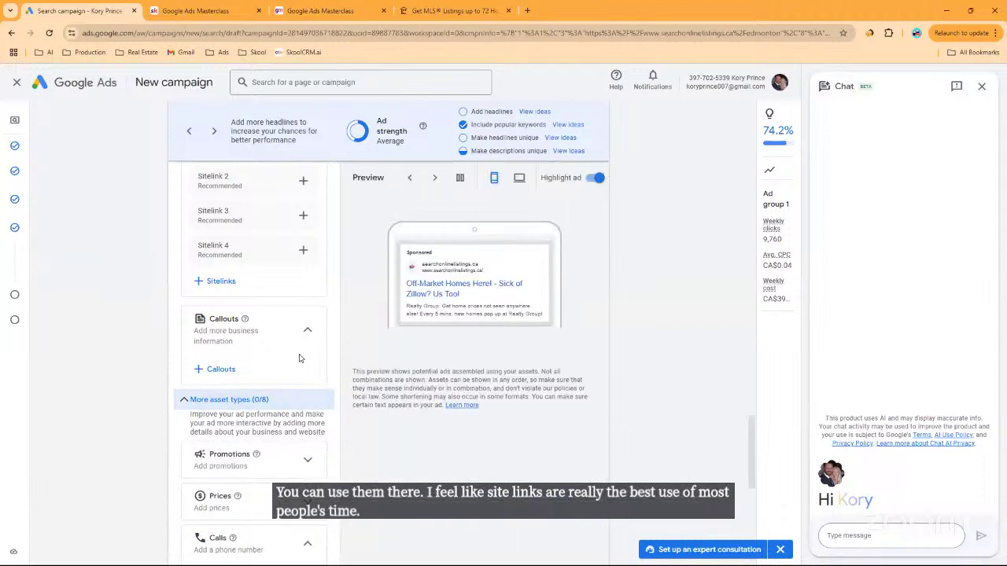
scroll(305, 358, "down", 1)
scroll(303, 354, "down", 2)
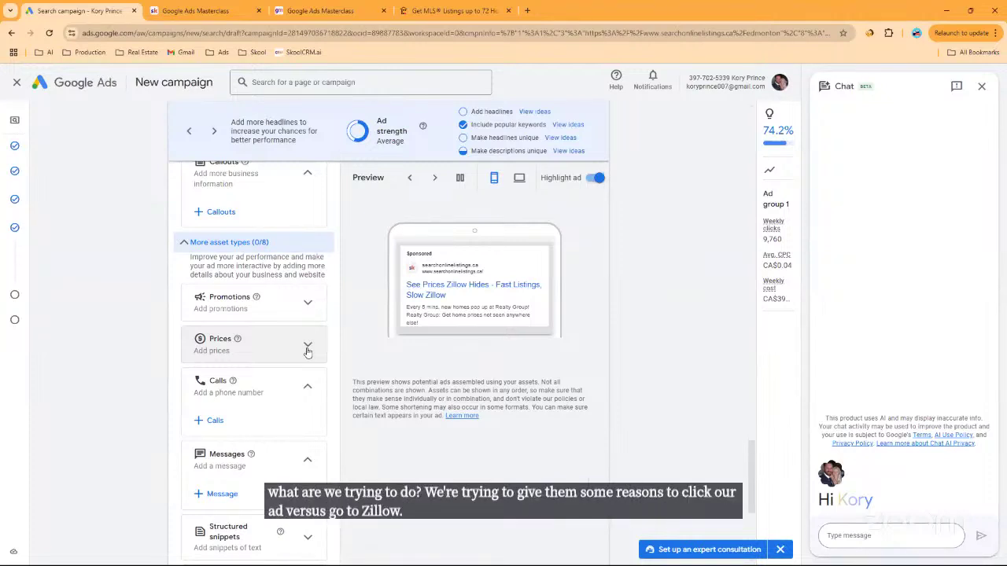
scroll(307, 352, "down", 3)
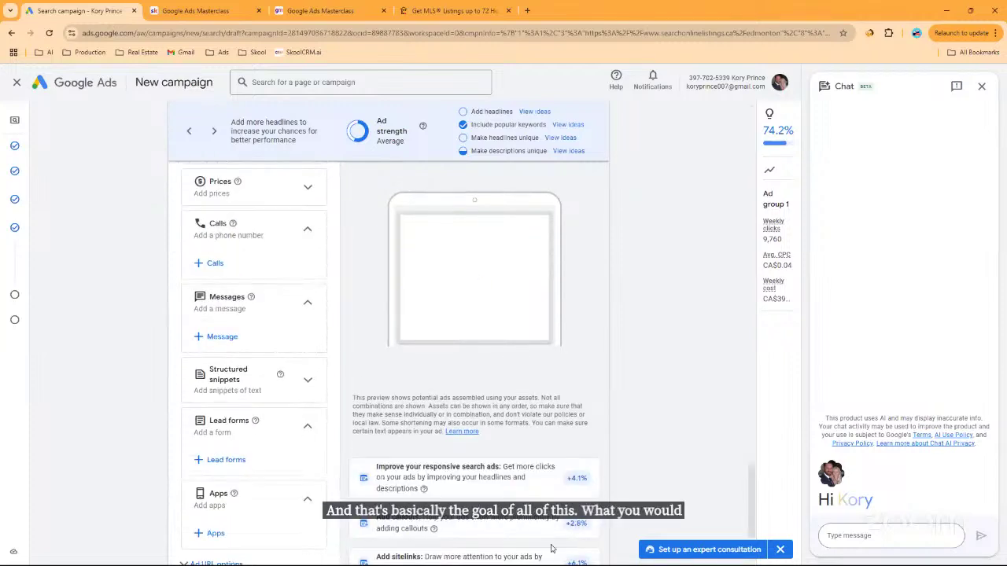
scroll(617, 362, "down", 2)
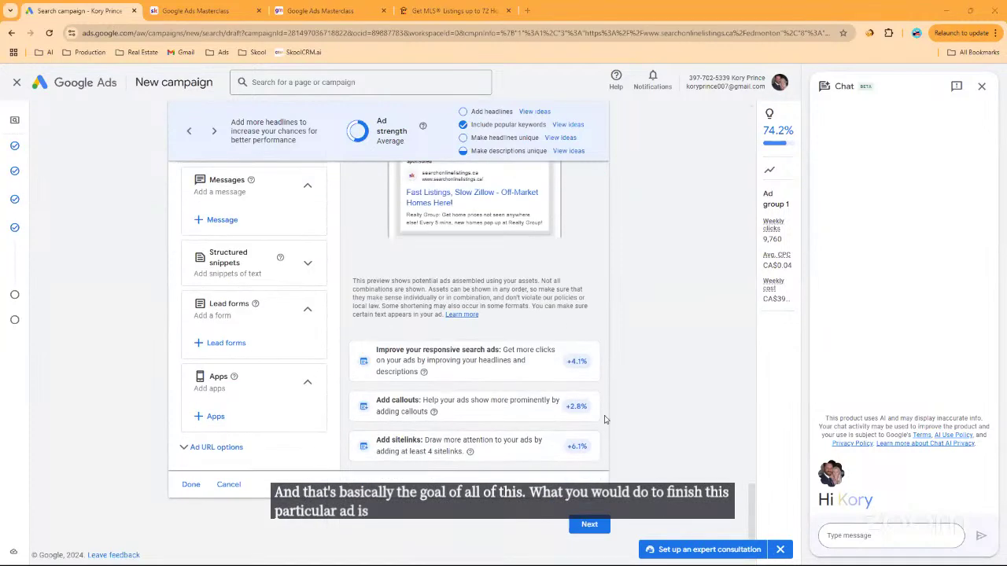
Continue to the campaign budget, choose a custom average daily budget of CA$56.31, and proceed to the campaign review.
left_click(588, 524)
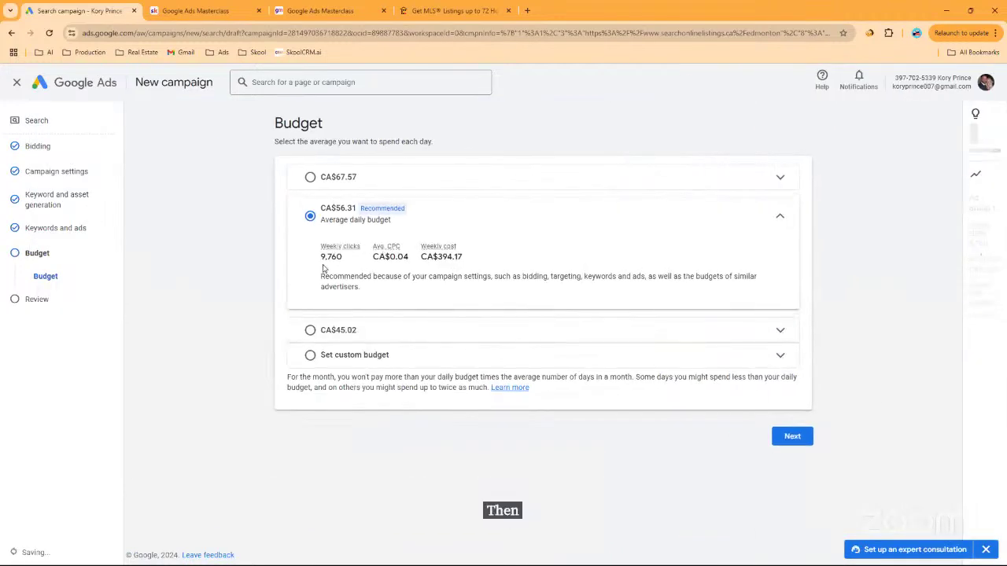
left_click(346, 355)
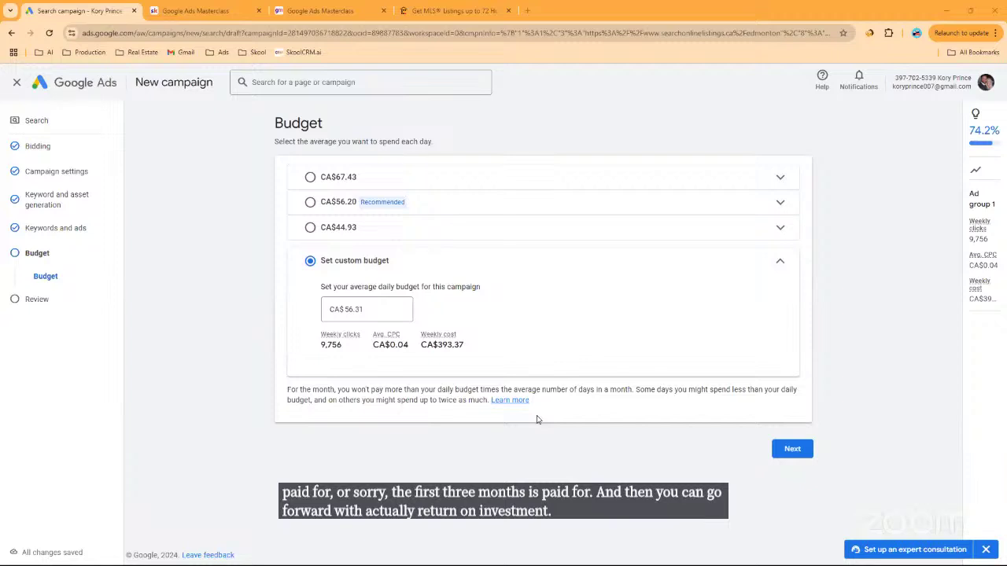
left_click(792, 449)
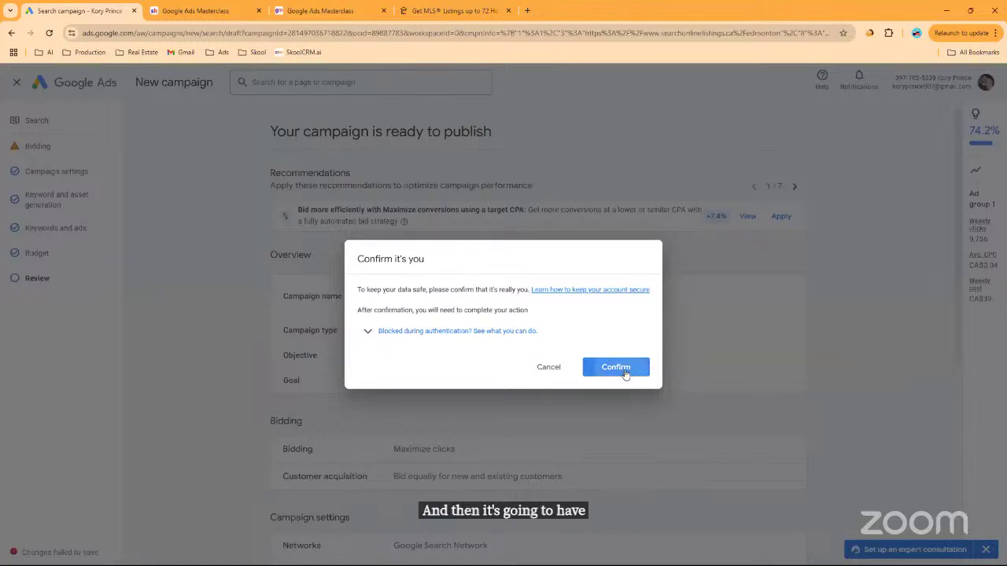
Complete the account identity confirmation and review the campaign summary's settings, keywords, ads and budget.
left_click(627, 371)
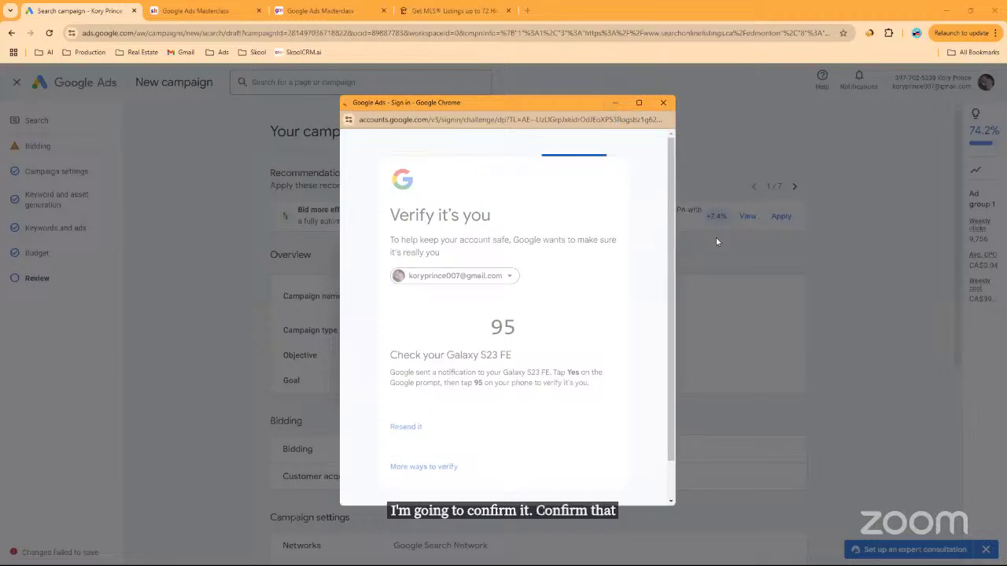
scroll(776, 298, "down", 5)
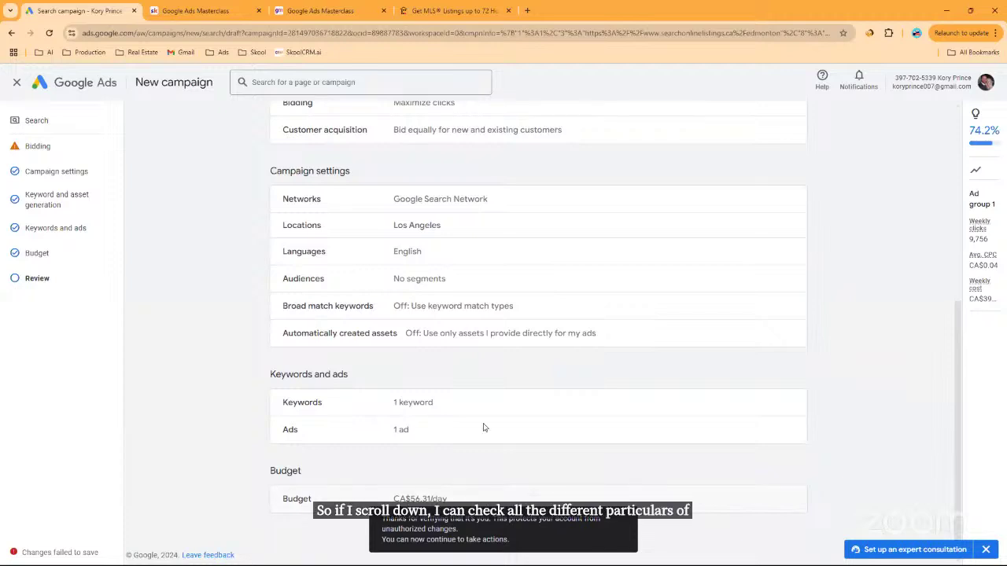
scroll(697, 457, "up", 5)
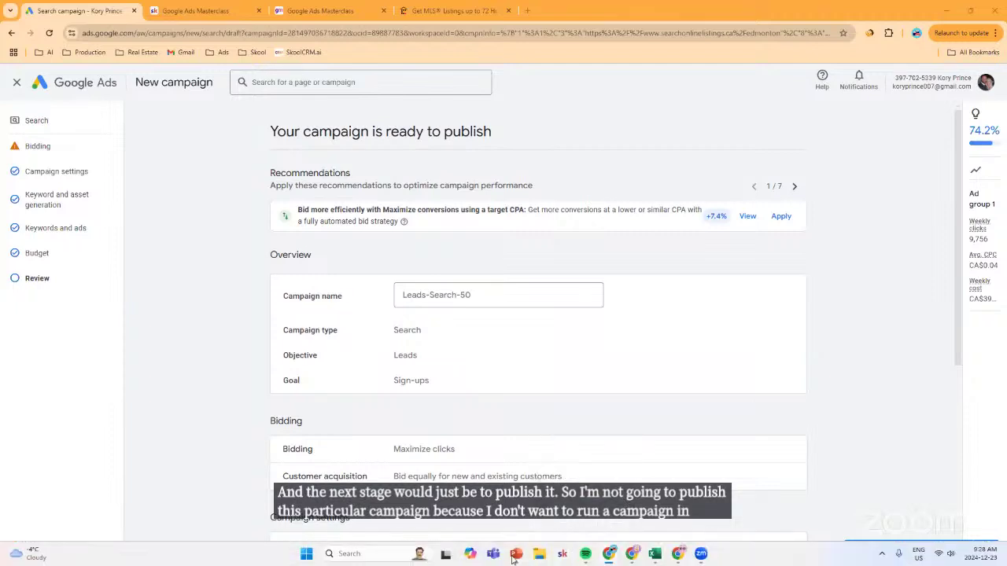
Switch to the webinar presentation in PowerPoint and open its slide show options.
key("alt+Tab")
left_click(256, 33)
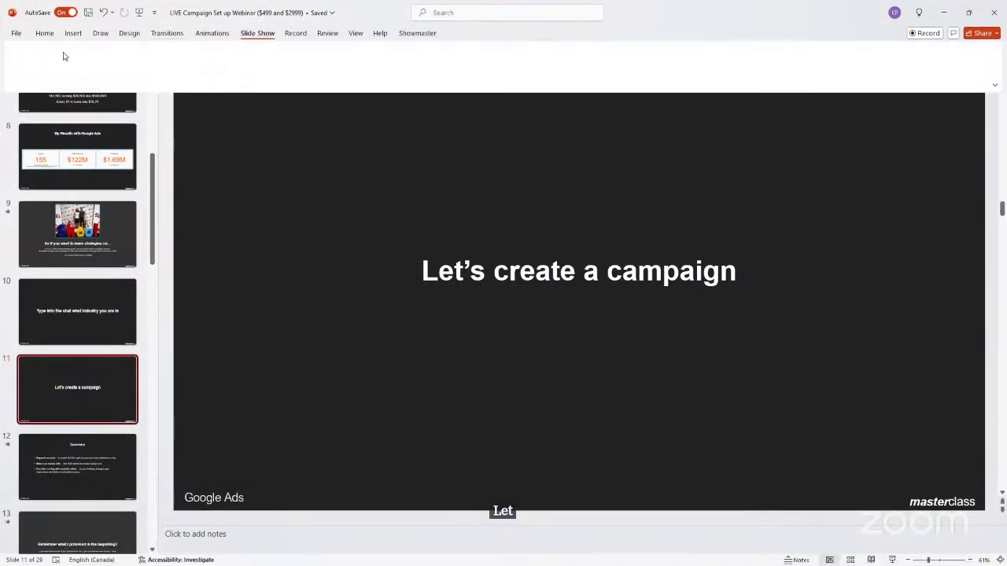